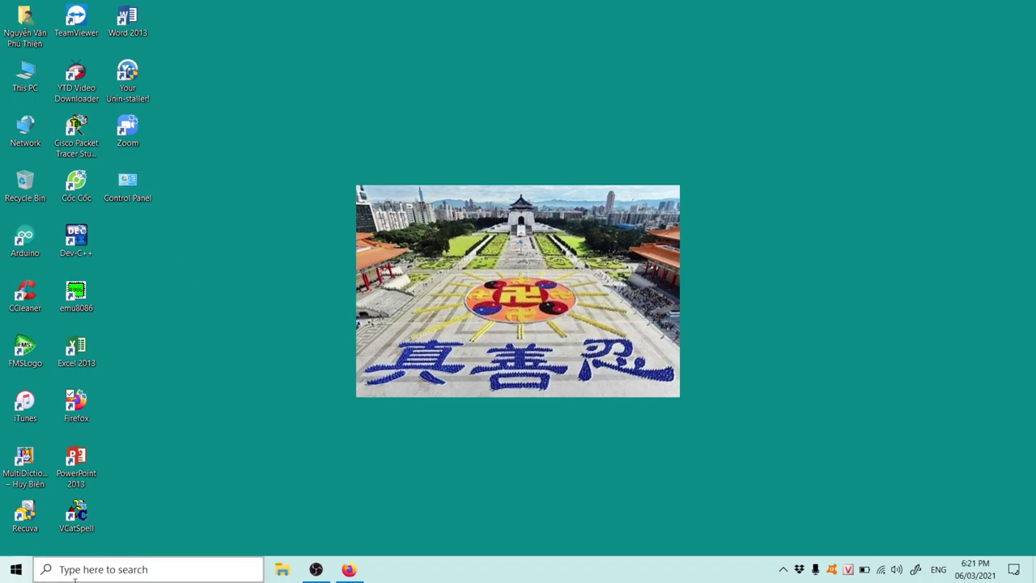
Open This PC and bring up the properties of the Windows (C:) drive.
{"action": "left_click", "coordinate": [29, 84]}
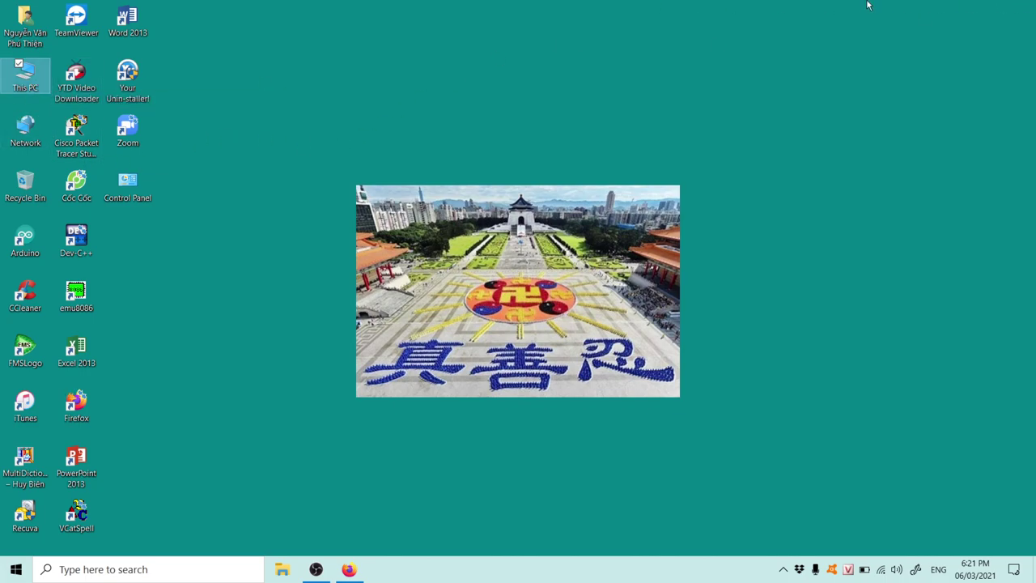
{"action": "double_click", "coordinate": [25, 75]}
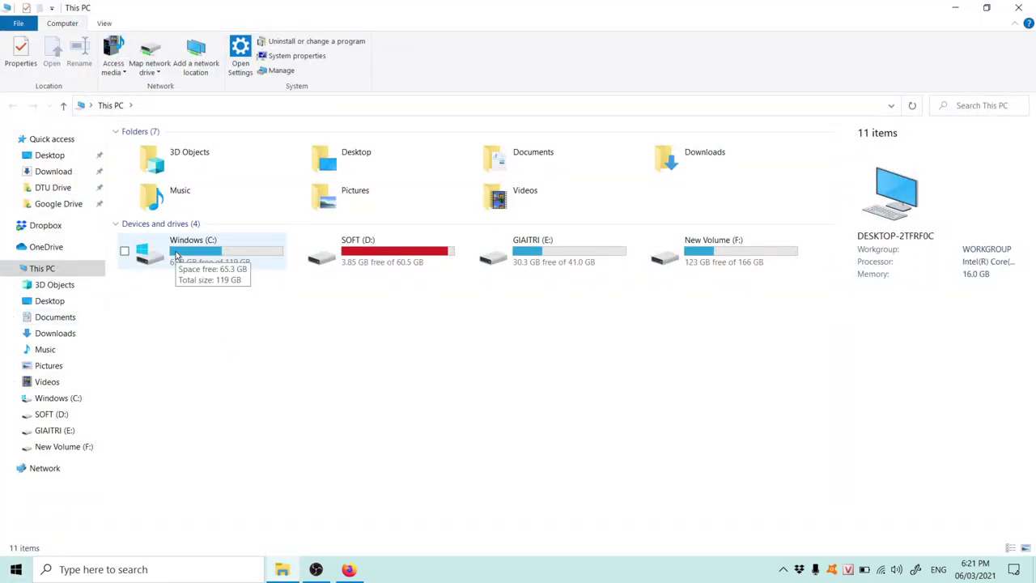
{"action": "left_click", "coordinate": [175, 255]}
{"action": "right_click", "coordinate": [176, 243]}
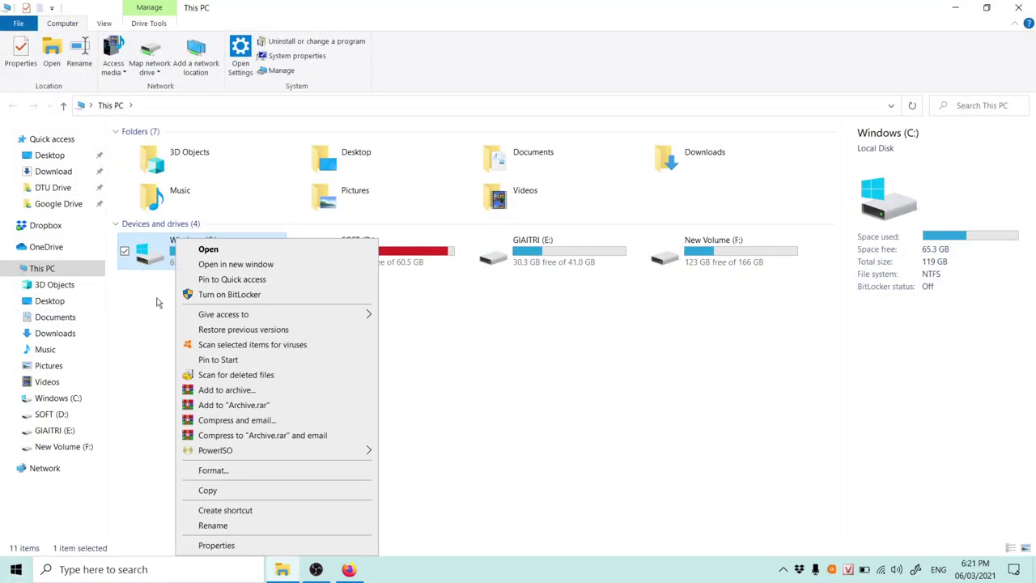
{"action": "left_click", "coordinate": [156, 312]}
{"action": "right_click", "coordinate": [164, 257]}
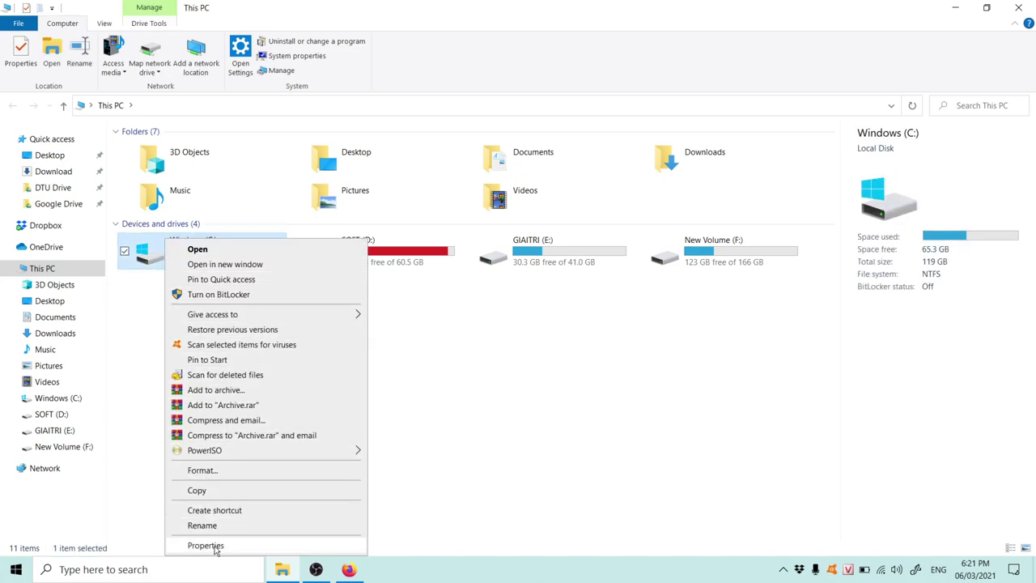
{"action": "left_click", "coordinate": [207, 546]}
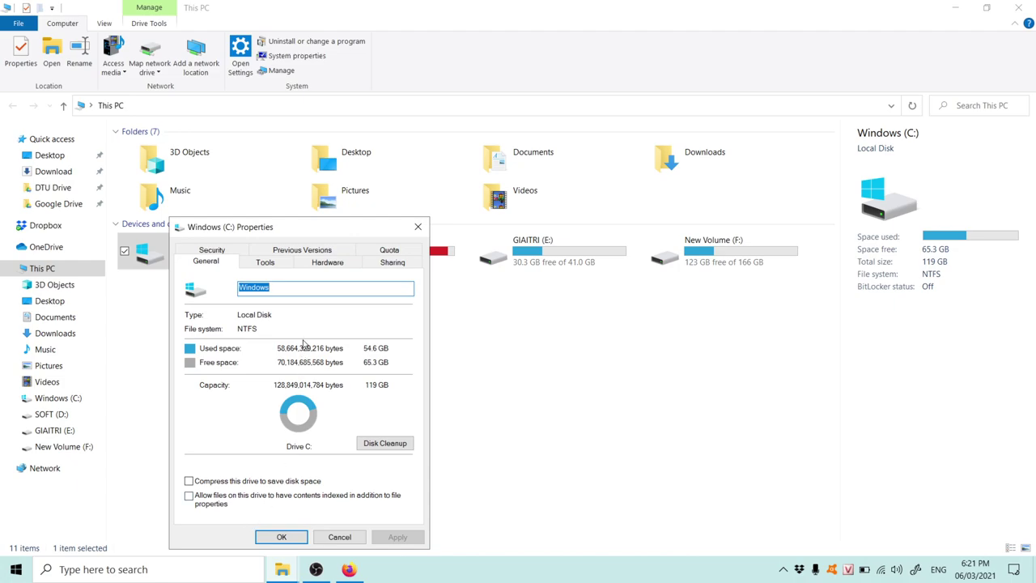
List the hardware behind drive C:, view the device properties of the KXG60ZNV512G KIOXIA disk and close them.
{"action": "left_click", "coordinate": [325, 263]}
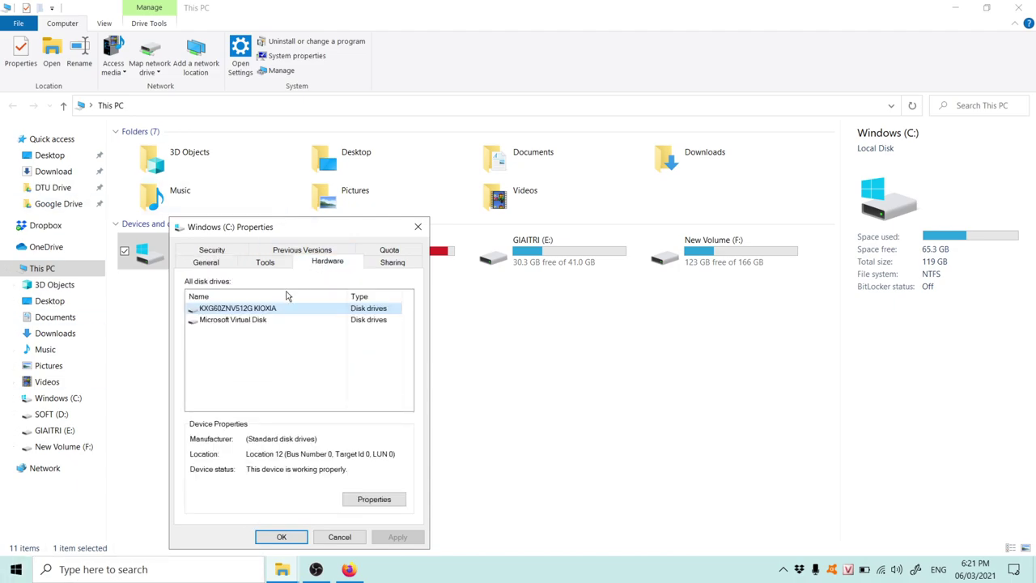
{"action": "left_click", "coordinate": [247, 319]}
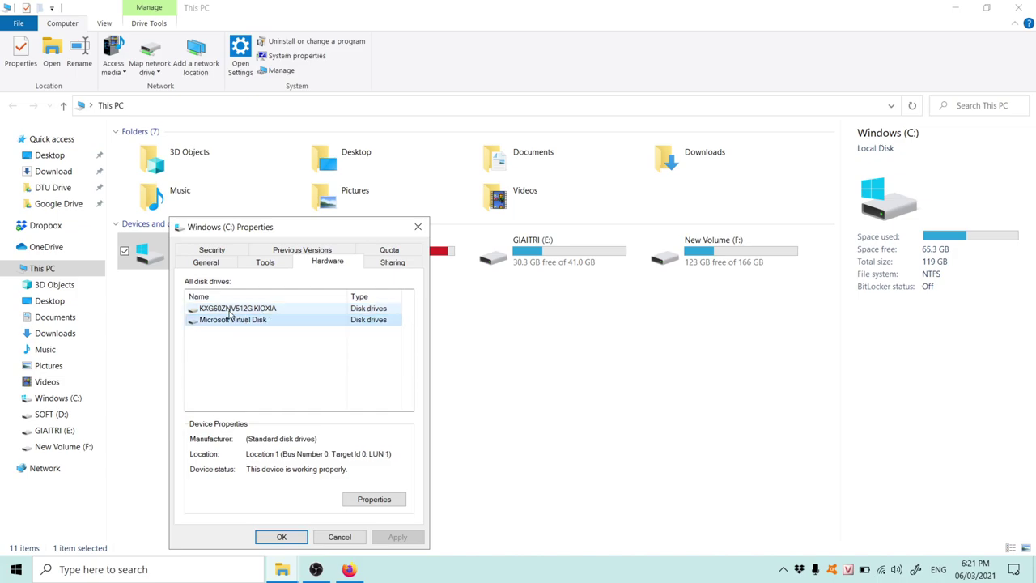
{"action": "double_click", "coordinate": [229, 311]}
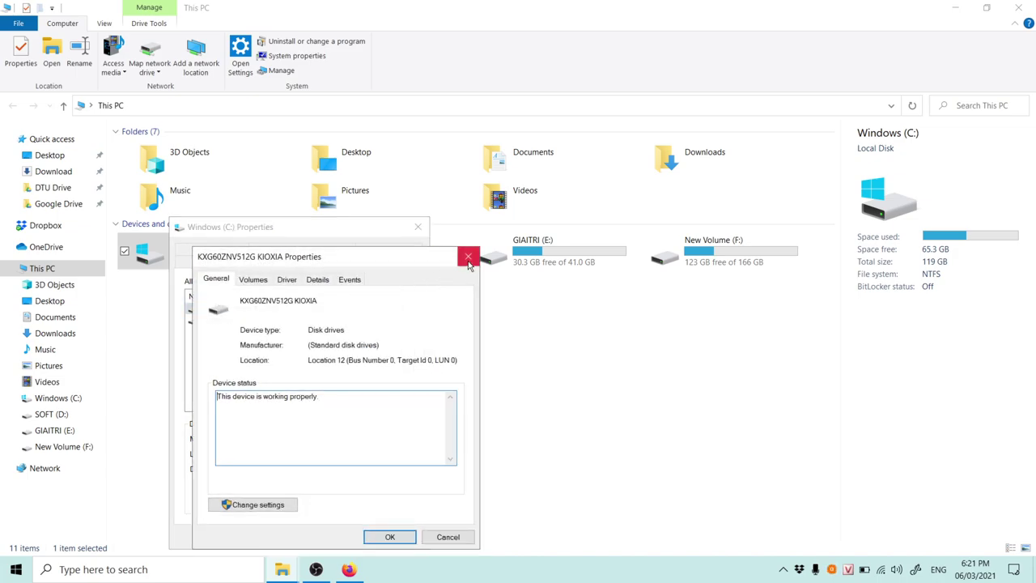
{"action": "left_click", "coordinate": [469, 255]}
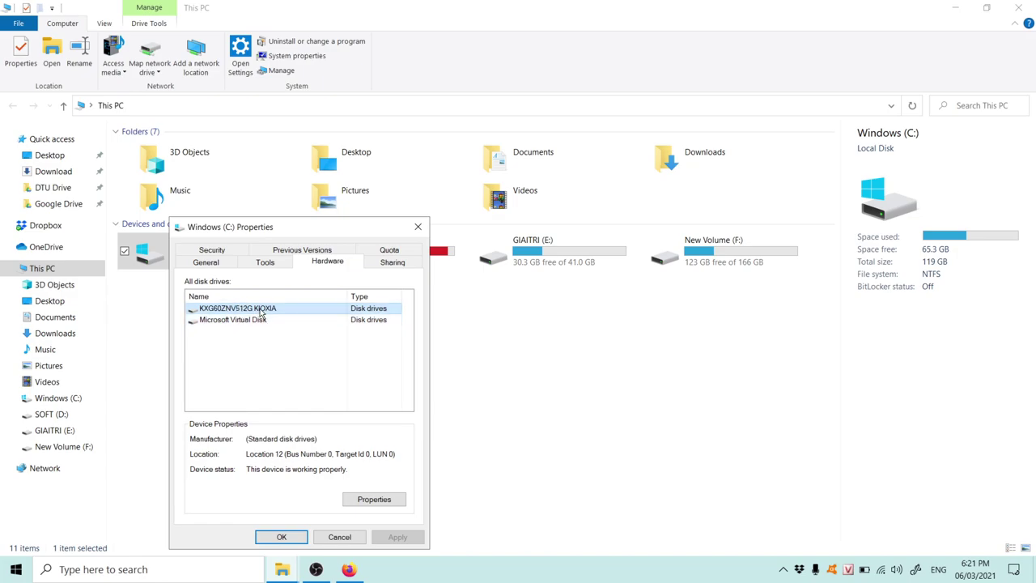
Reopen the KXG60ZNV512G KIOXIA disk's properties and check its driver and volumes information.
{"action": "left_click", "coordinate": [387, 500]}
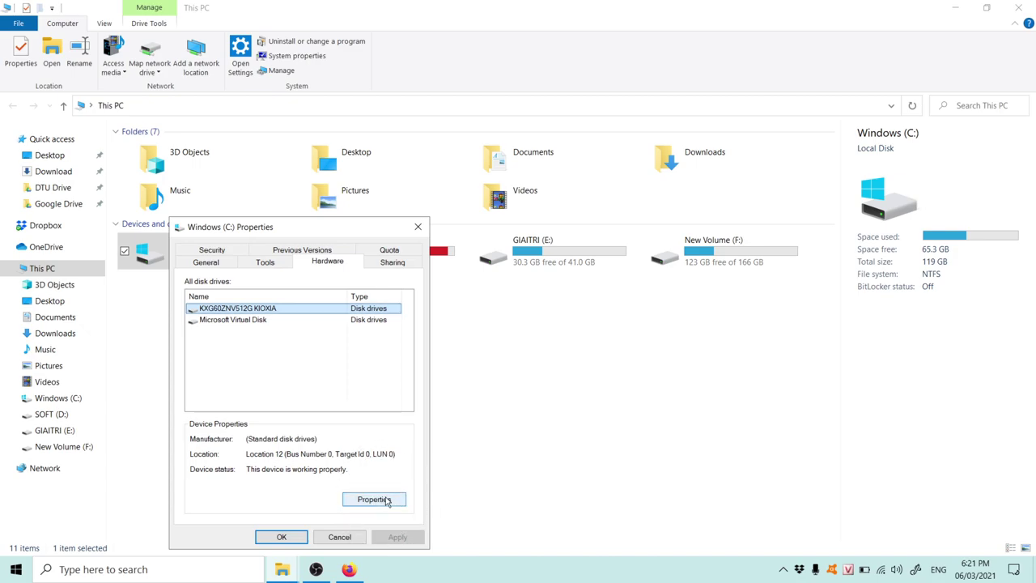
{"action": "left_click", "coordinate": [223, 314]}
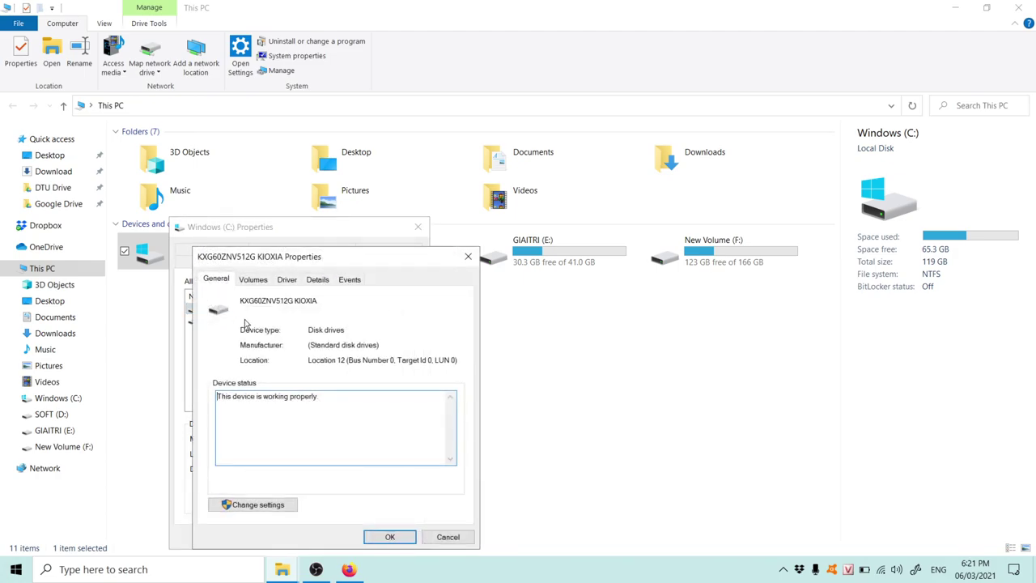
{"action": "left_click", "coordinate": [287, 284]}
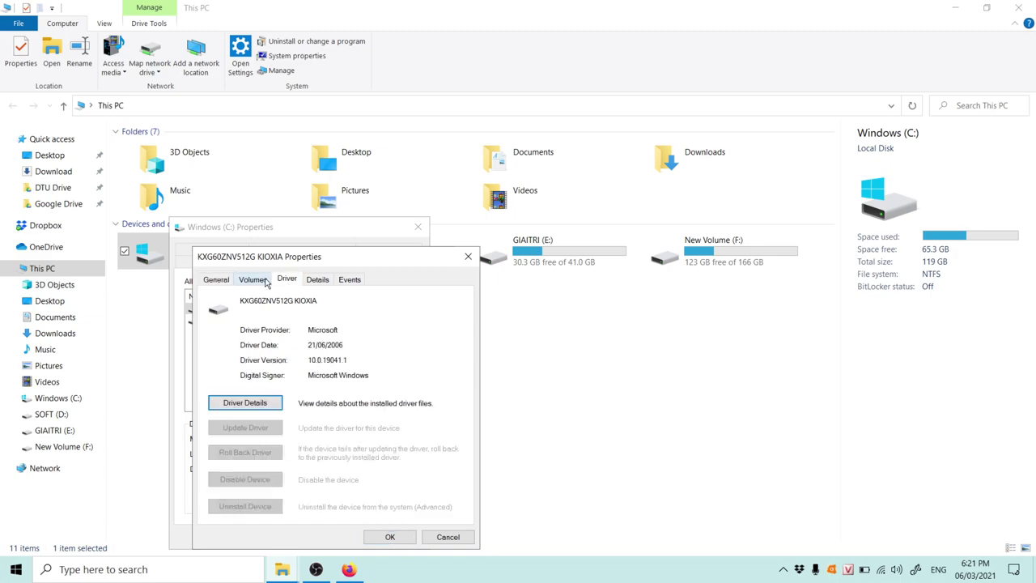
{"action": "left_click", "coordinate": [257, 282]}
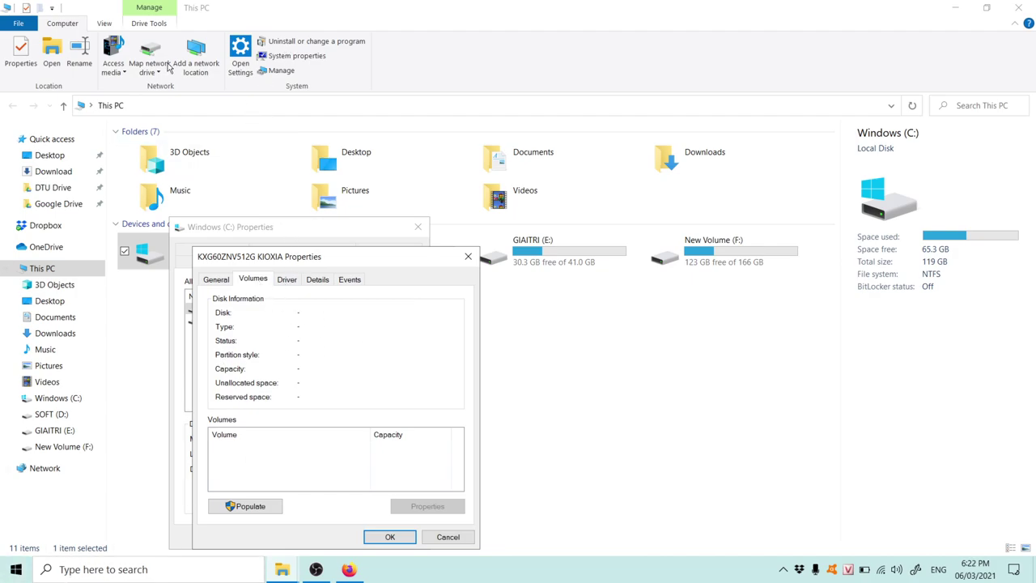
Populate the KIOXIA disk's volume information with administrator rights to check its partition style, and close all the open windows.
{"action": "left_click", "coordinate": [267, 509]}
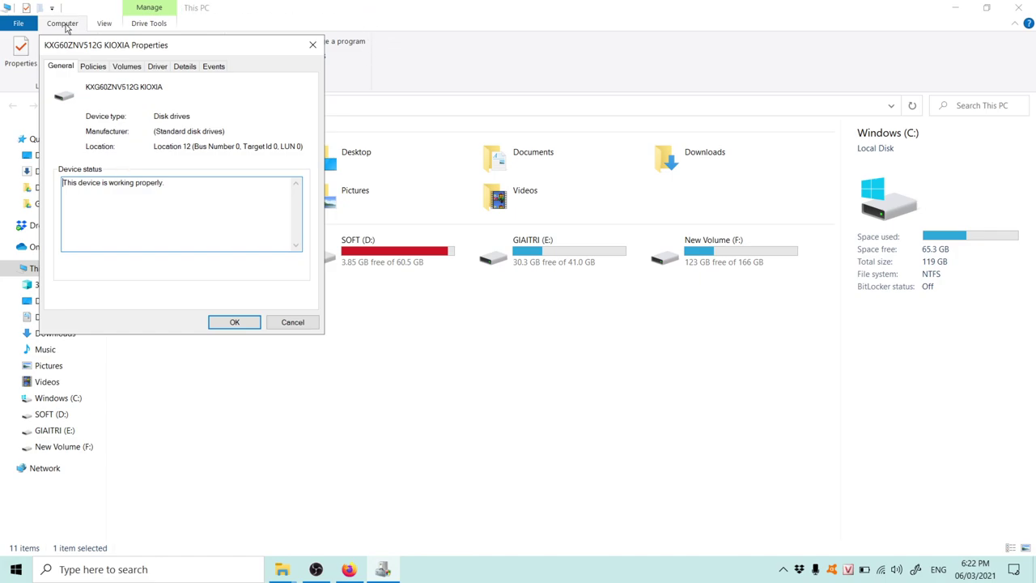
{"action": "left_click", "coordinate": [127, 66]}
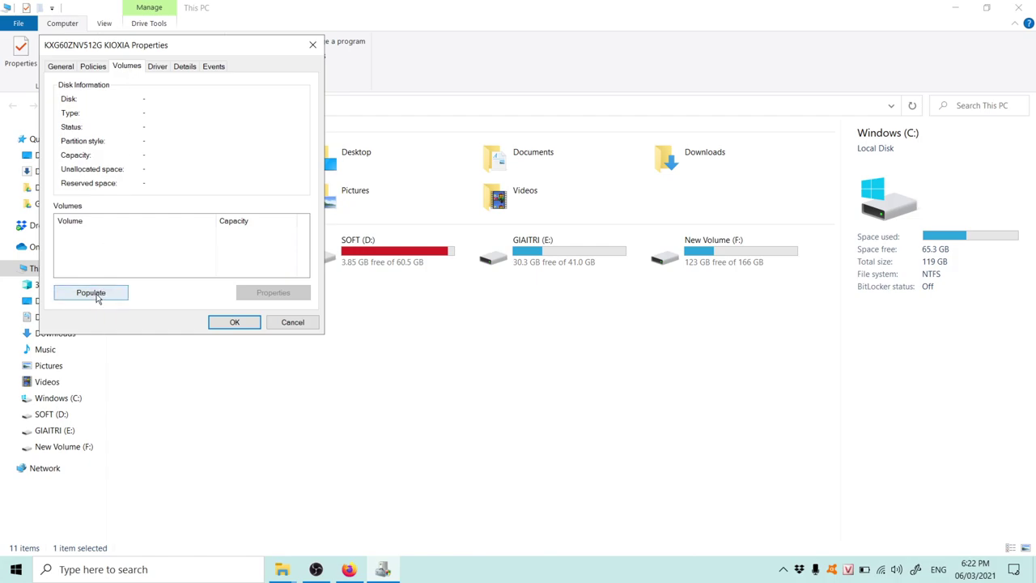
{"action": "left_click", "coordinate": [98, 296]}
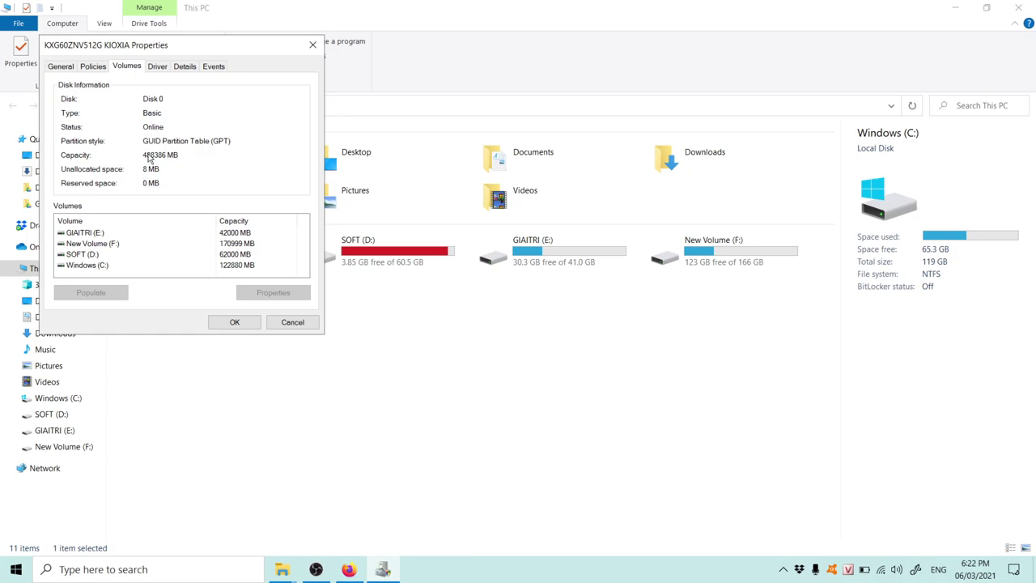
{"action": "left_click", "coordinate": [314, 47]}
{"action": "left_click", "coordinate": [418, 230]}
{"action": "left_click", "coordinate": [1018, 7]}
Find Command Prompt by searching for cmd, open it and start the diskpart utility.
{"action": "left_click", "coordinate": [130, 573]}
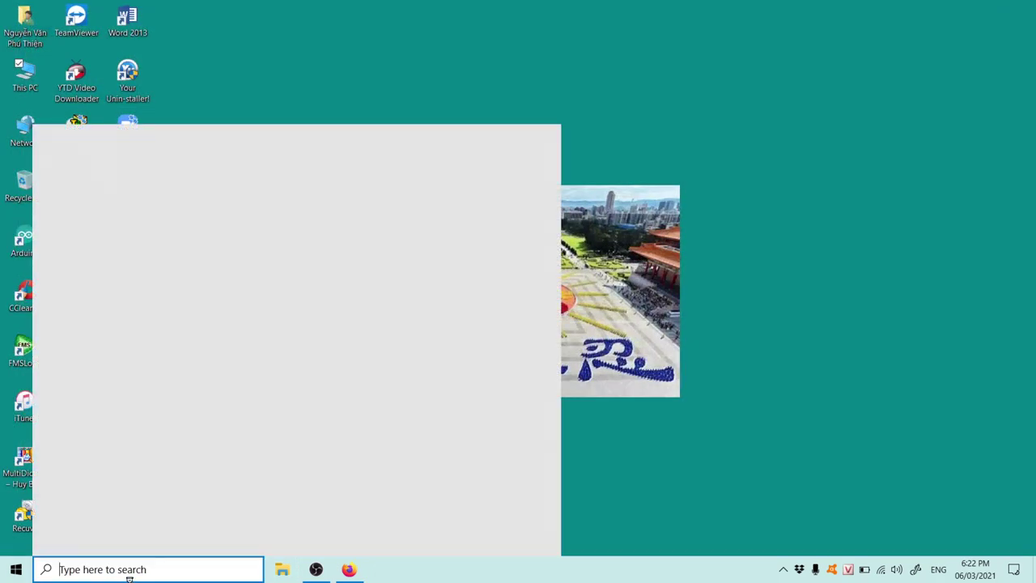
{"action": "type", "text": "cmd"}
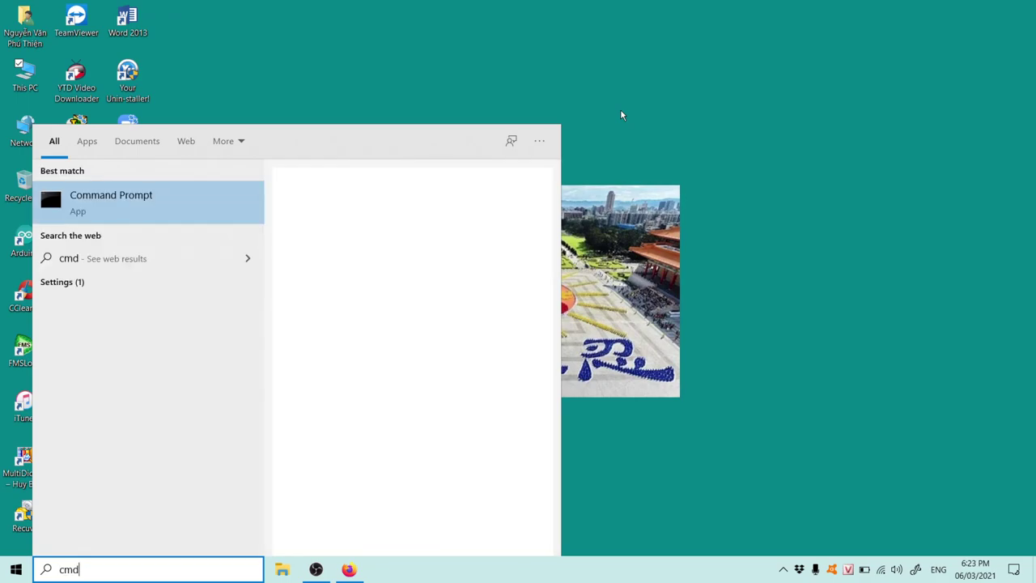
{"action": "left_click", "coordinate": [110, 217]}
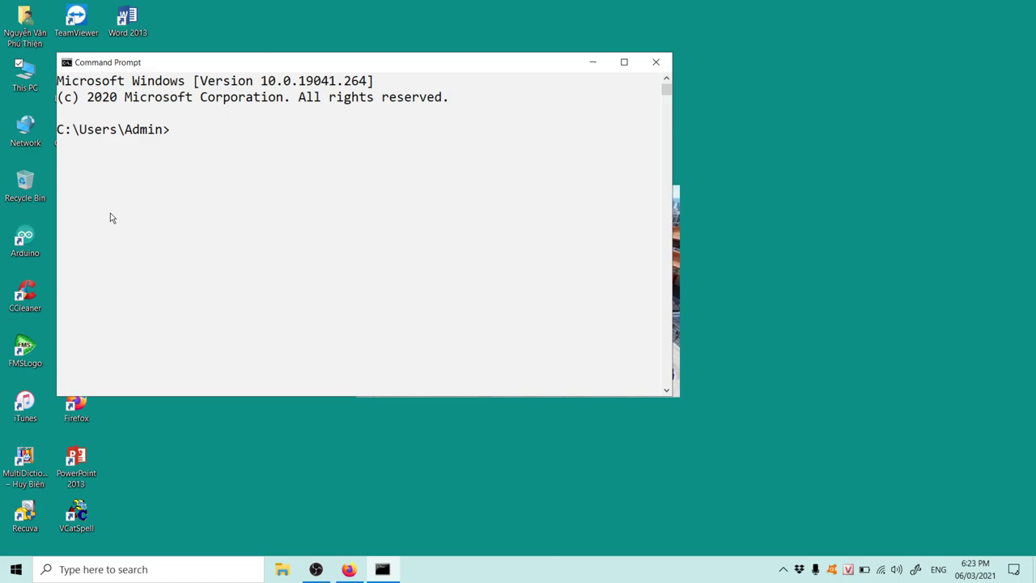
{"action": "type", "text": "disk"}
{"action": "type", "text": "part"}
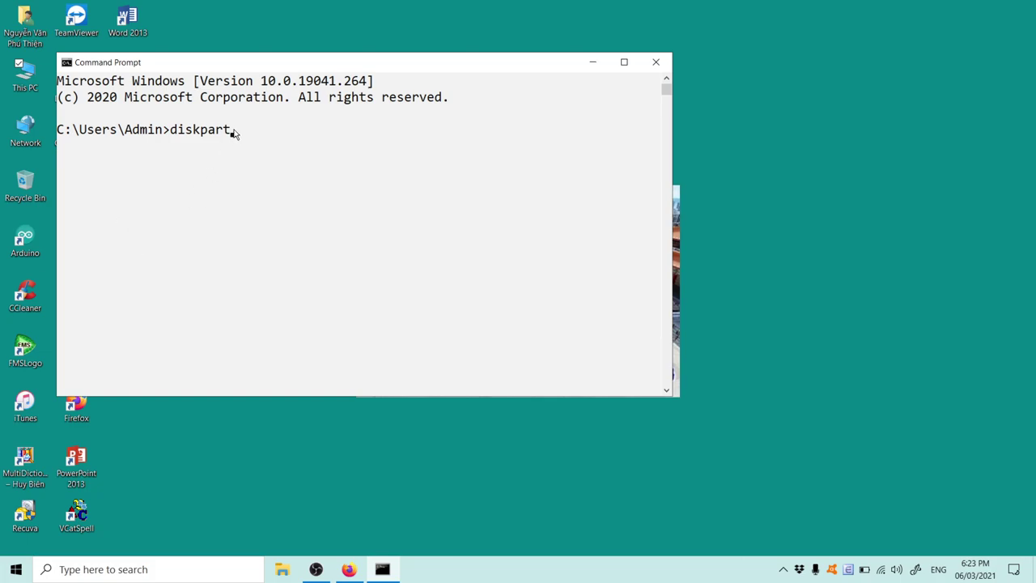
{"action": "left_click", "coordinate": [205, 131]}
{"action": "key", "text": "Return"}
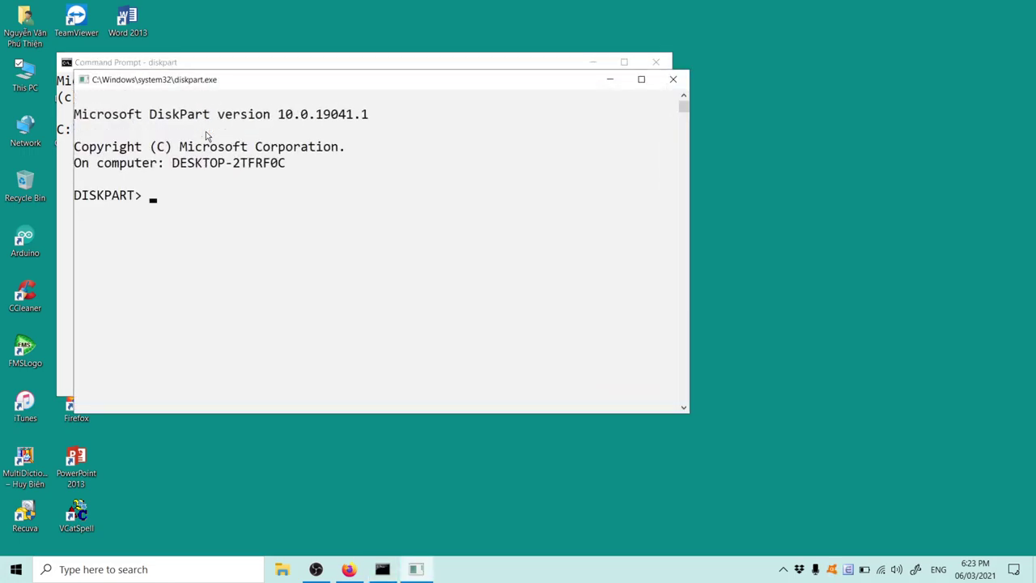
Run list disk in DiskPart to check whether the disk is GPT, and close both console windows.
{"action": "type", "text": "list disk"}
{"action": "key", "text": "ctrl"}
{"action": "key", "text": "Return"}
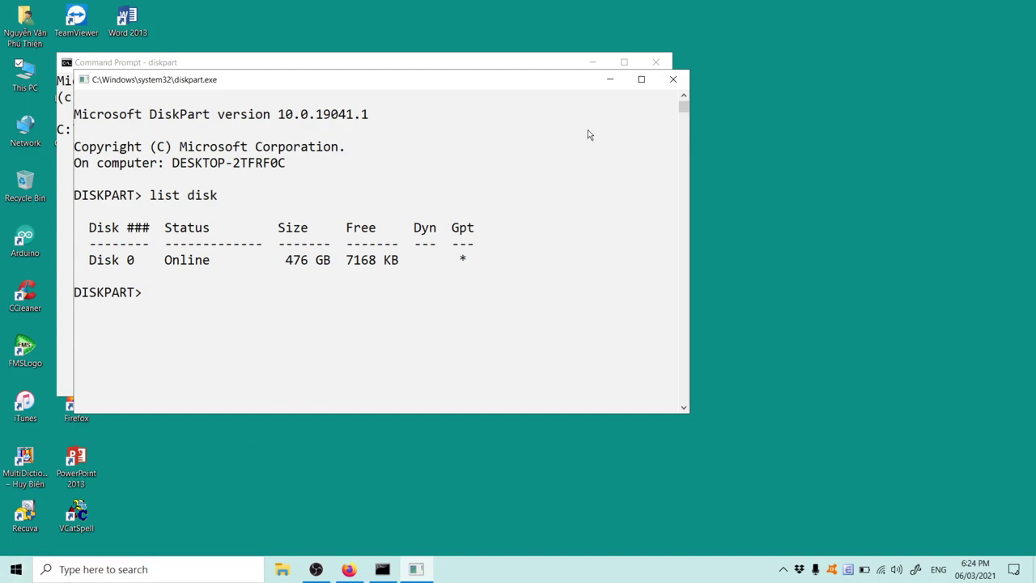
{"action": "left_click", "coordinate": [684, 79]}
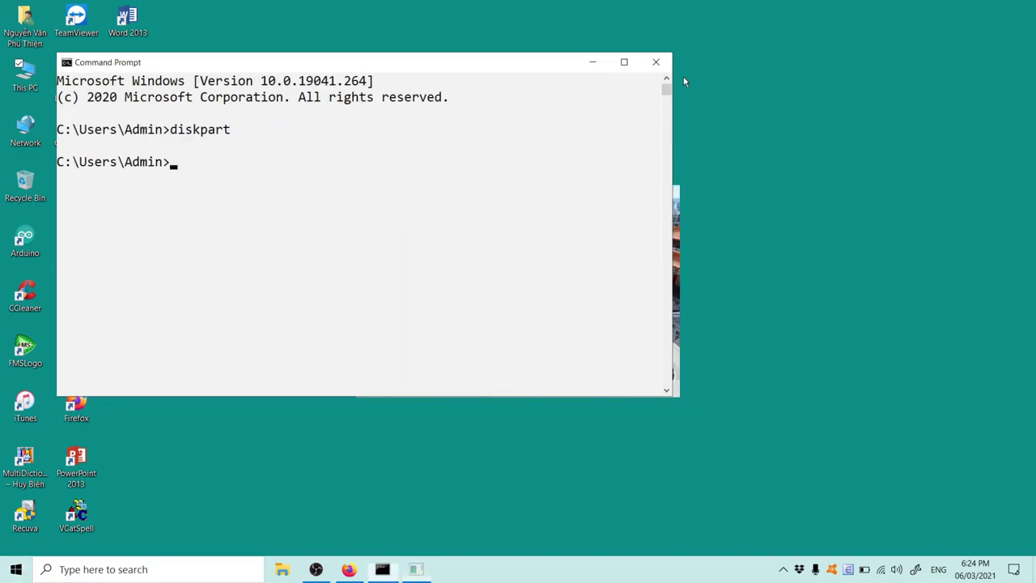
{"action": "left_click", "coordinate": [656, 62]}
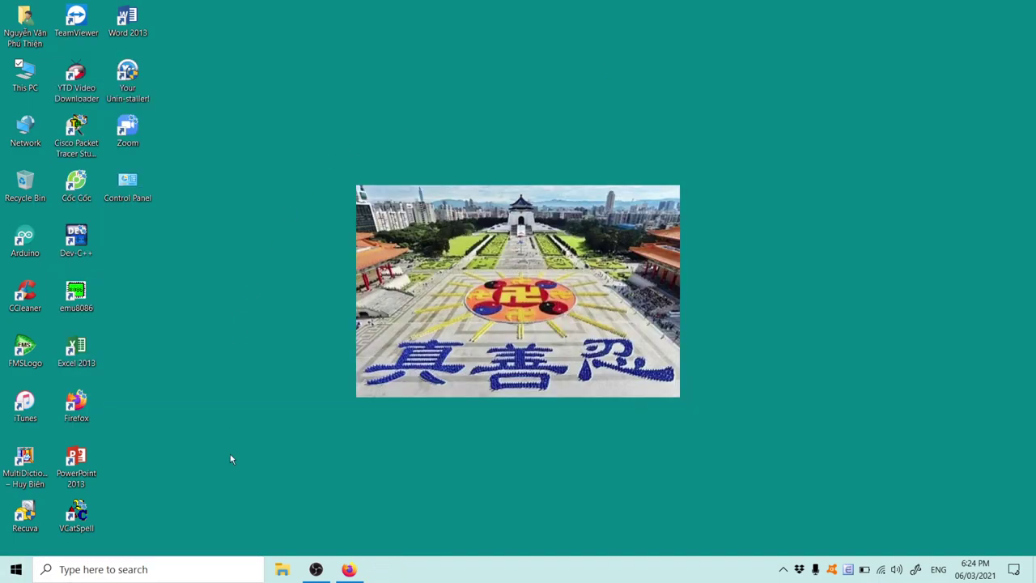
{"action": "left_click", "coordinate": [178, 569]}
{"action": "left_click", "coordinate": [373, 81]}
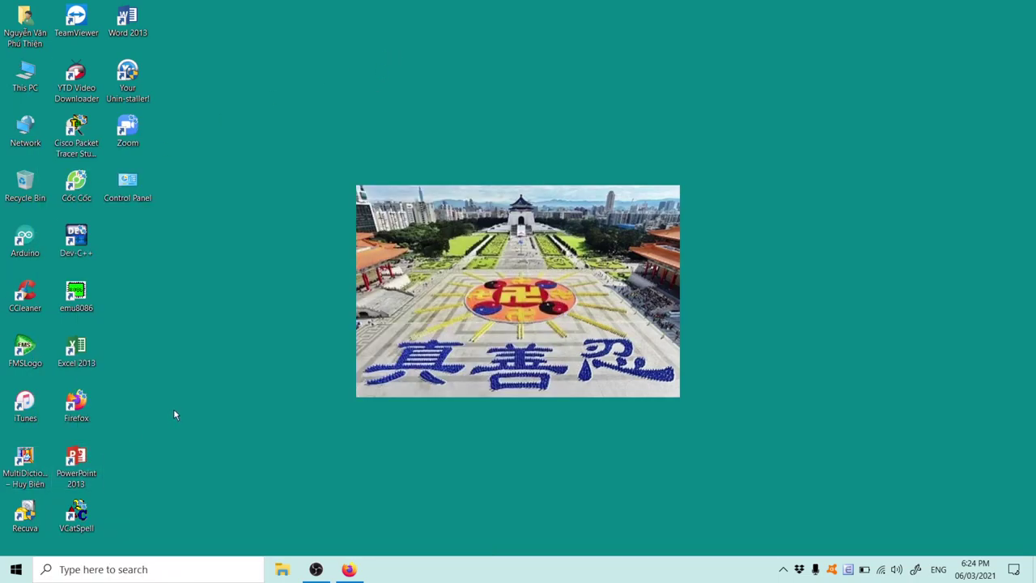
{"action": "key", "text": "super+r"}
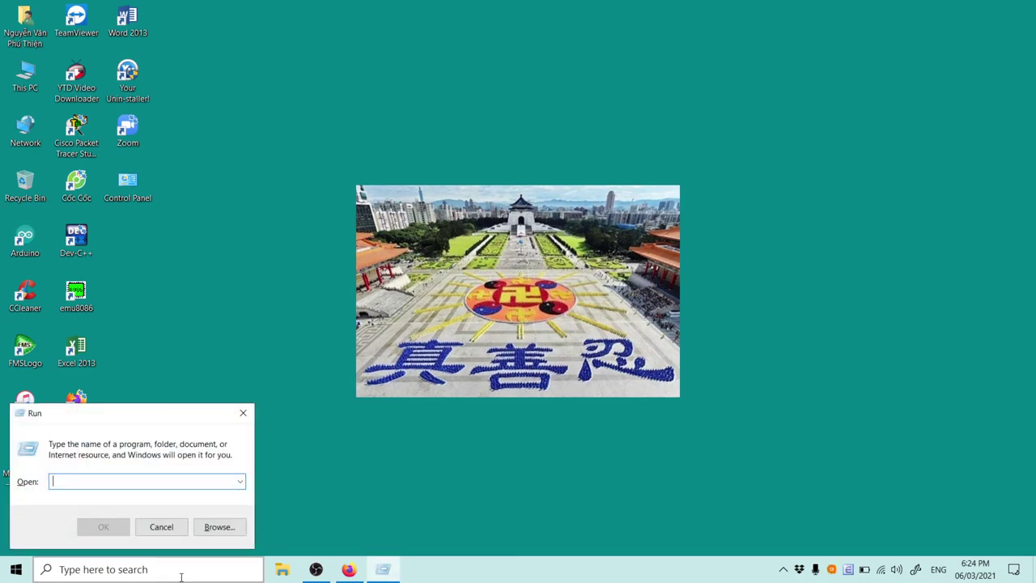
{"action": "left_click", "coordinate": [161, 527]}
{"action": "key", "text": "super+s"}
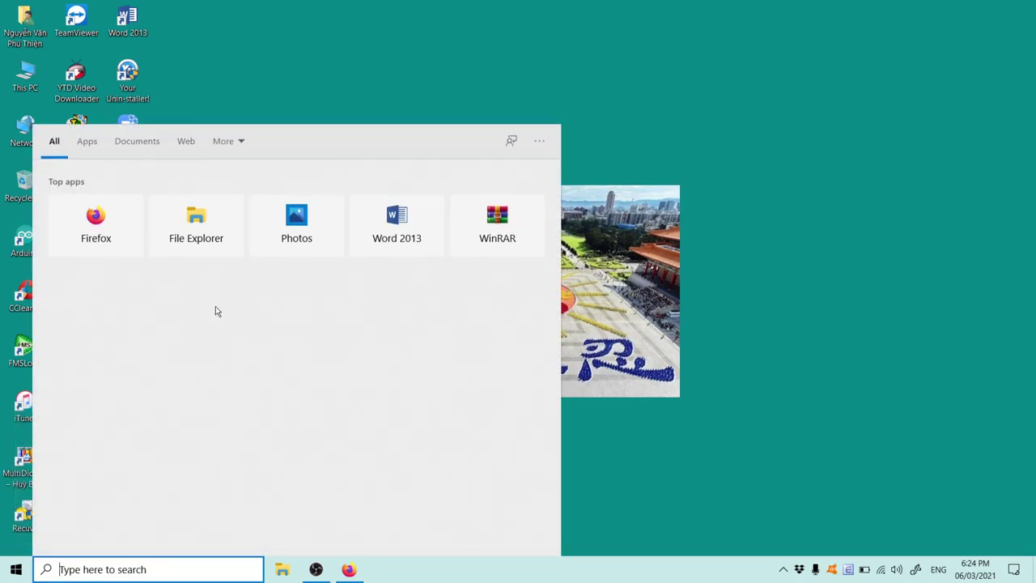
{"action": "left_click", "coordinate": [278, 84]}
Search Windows for "sys" and open System Information in a maximized window.
{"action": "left_click", "coordinate": [117, 567]}
{"action": "type", "text": "sys"}
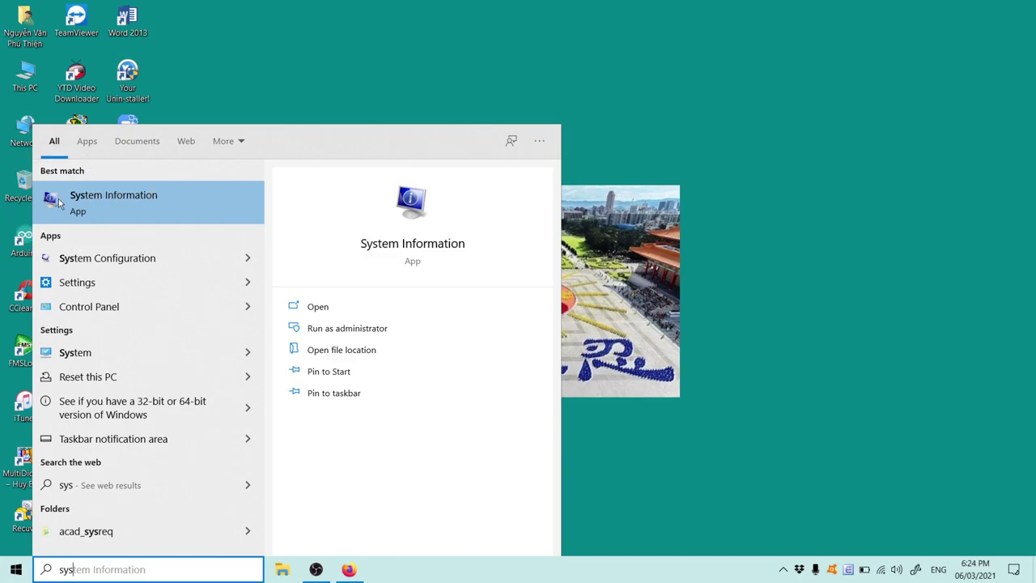
{"action": "left_click", "coordinate": [133, 207]}
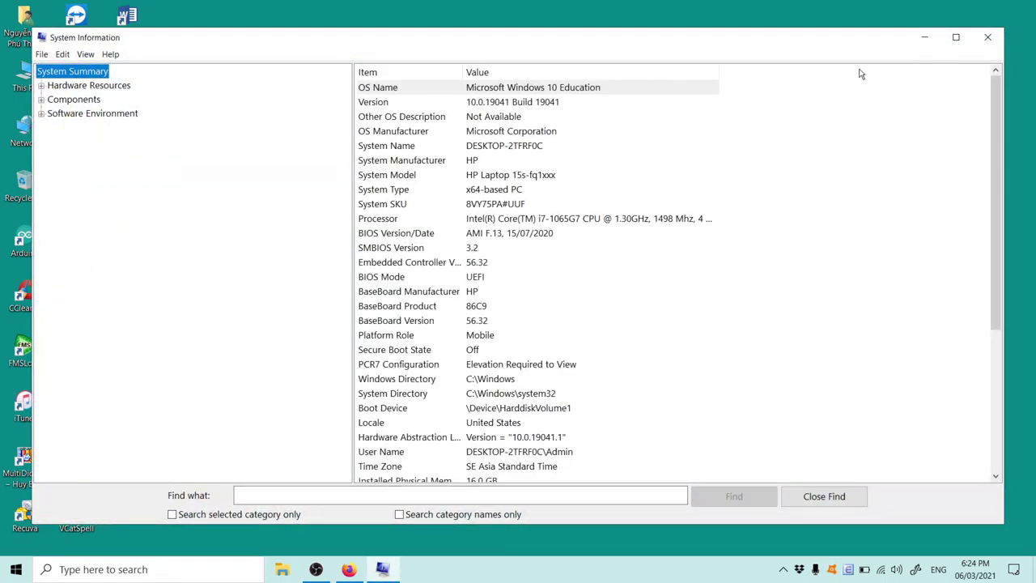
{"action": "left_click", "coordinate": [956, 37]}
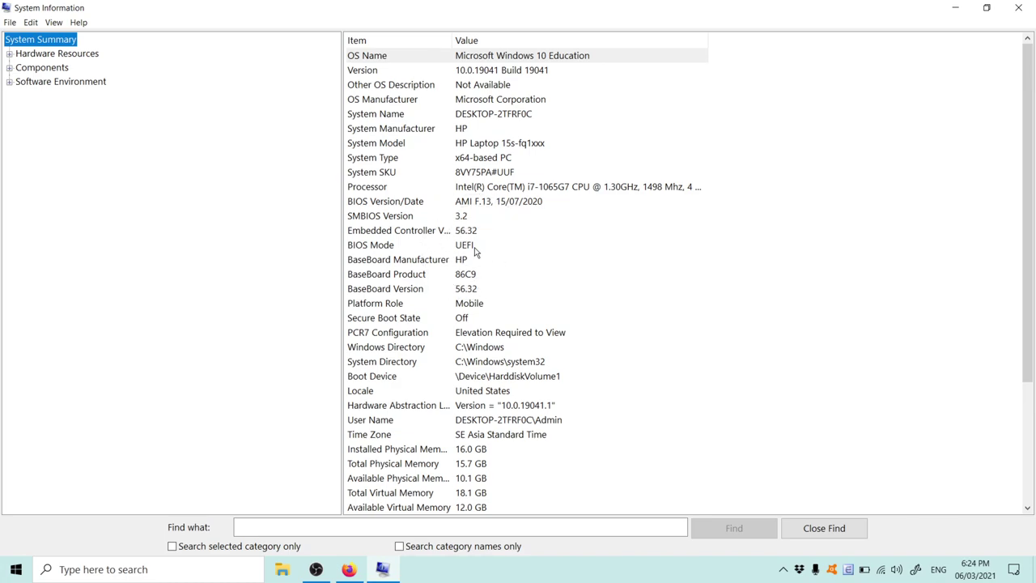
Check the BIOS Mode entry in the system summary and close System Information.
{"action": "scroll", "coordinate": [471, 249], "scroll_direction": "down", "scroll_amount": 2}
{"action": "scroll", "coordinate": [468, 248], "scroll_direction": "up", "scroll_amount": 2}
{"action": "left_click", "coordinate": [377, 248]}
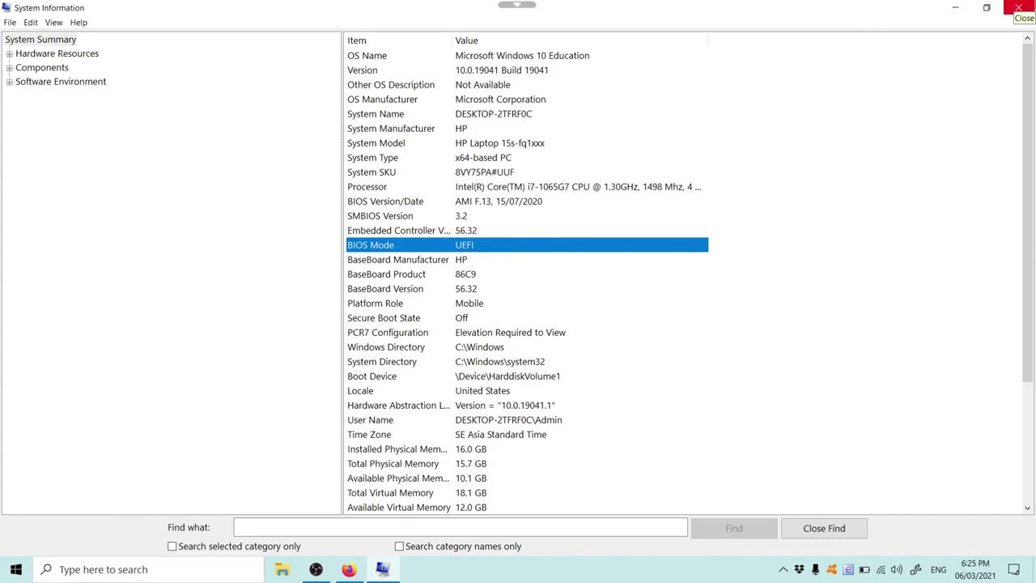
{"action": "left_click", "coordinate": [1018, 7]}
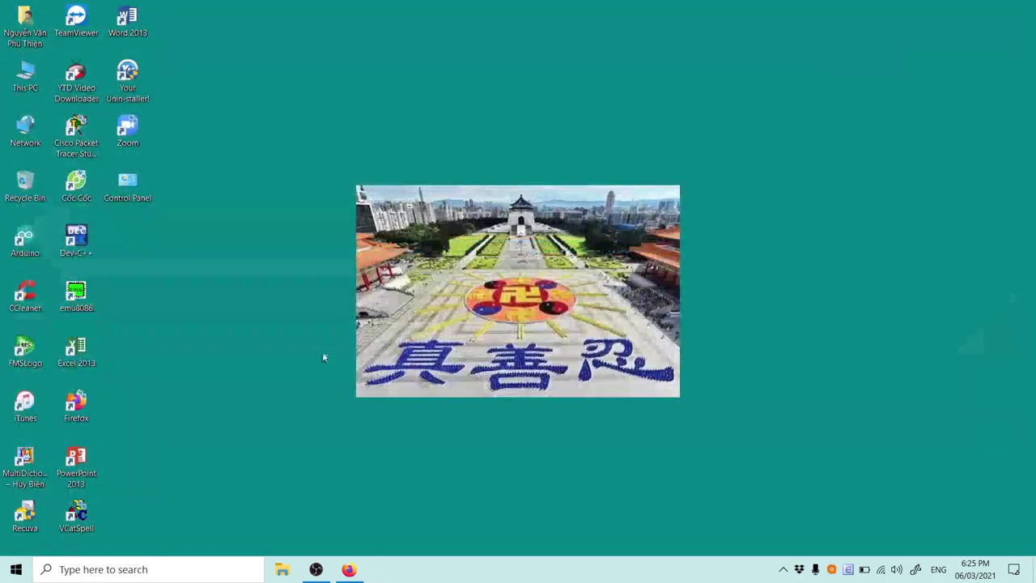
Switch to Firefox and search the web for hwinfo.
{"action": "left_click", "coordinate": [349, 570]}
{"action": "left_click", "coordinate": [296, 33]}
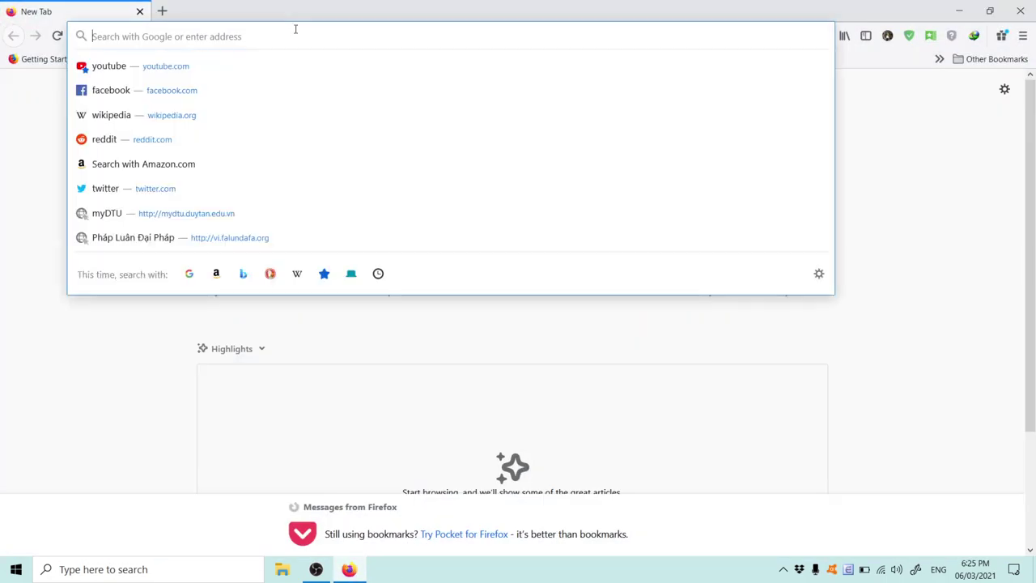
{"action": "left_click", "coordinate": [132, 37]}
{"action": "left_click", "coordinate": [176, 38]}
{"action": "type", "text": "hwinf"}
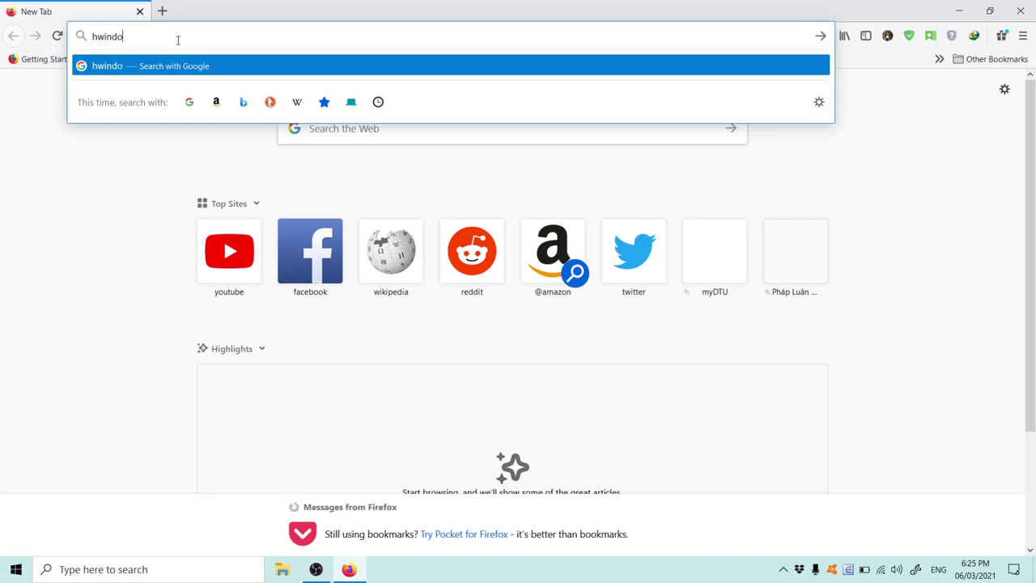
{"action": "type", "text": "o"}
{"action": "key", "text": "Return"}
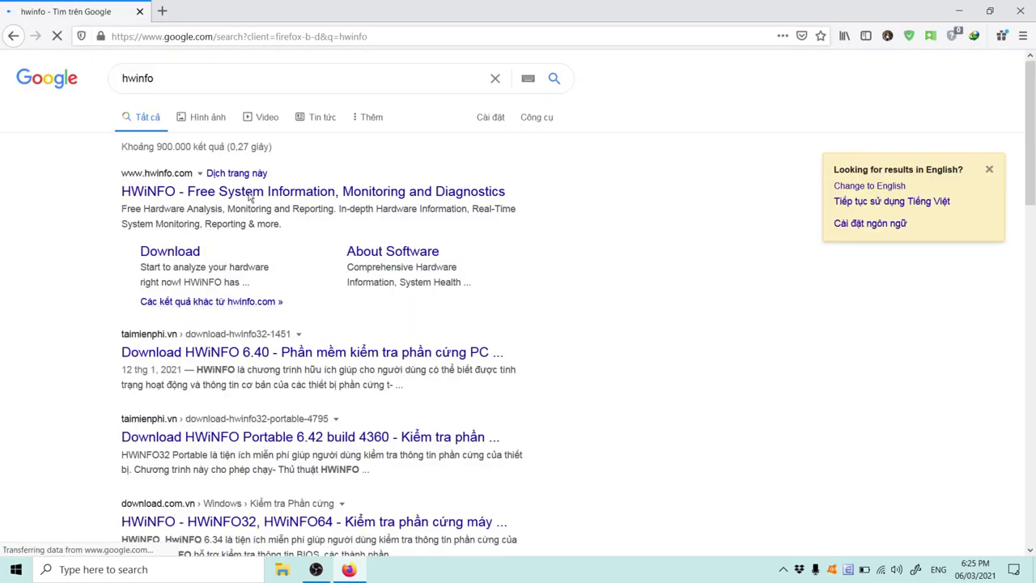
Open the official HWiNFO website from the search results and go to its free download page.
{"action": "left_click", "coordinate": [175, 192]}
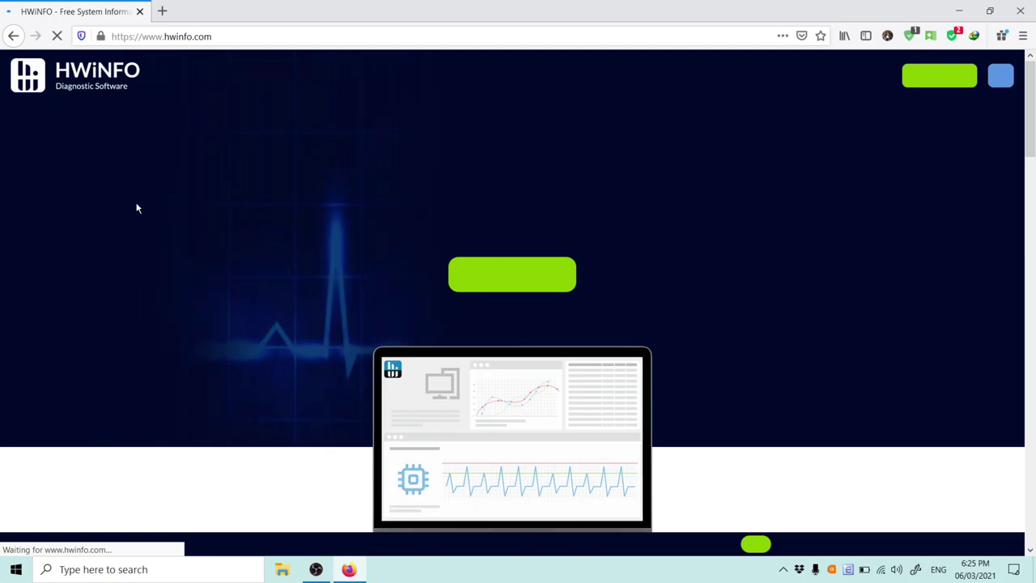
{"action": "scroll", "coordinate": [435, 349], "scroll_direction": "down", "scroll_amount": 15}
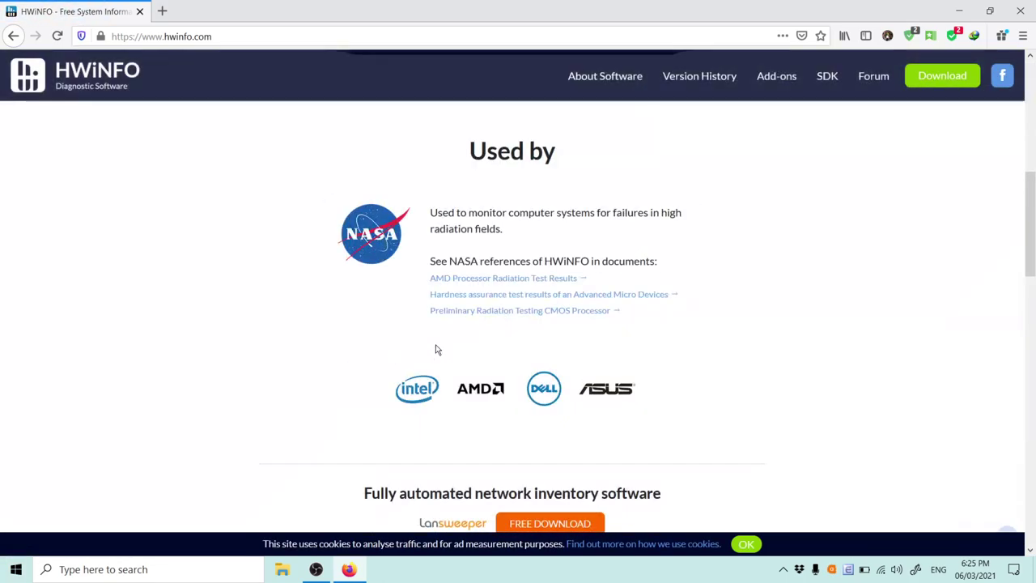
{"action": "scroll", "coordinate": [435, 365], "scroll_direction": "up", "scroll_amount": 7}
{"action": "scroll", "coordinate": [437, 368], "scroll_direction": "up", "scroll_amount": 10}
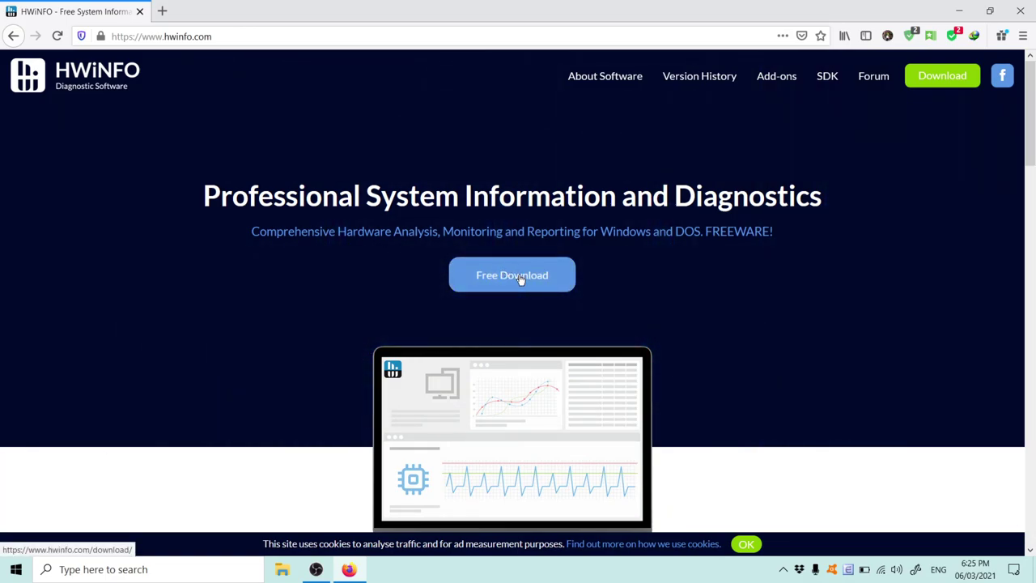
{"action": "left_click", "coordinate": [474, 279]}
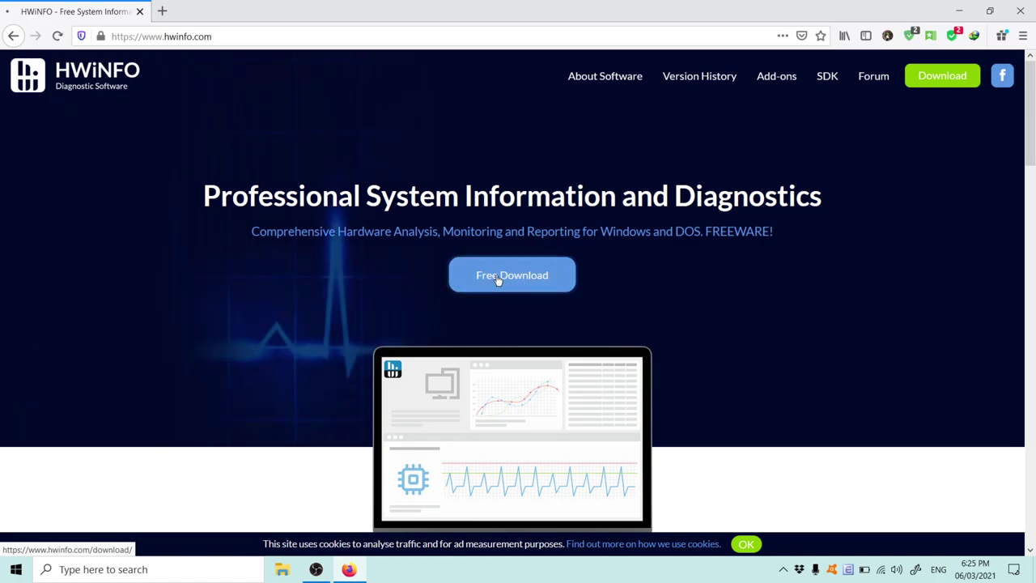
{"action": "scroll", "coordinate": [497, 279], "scroll_direction": "down", "scroll_amount": 2}
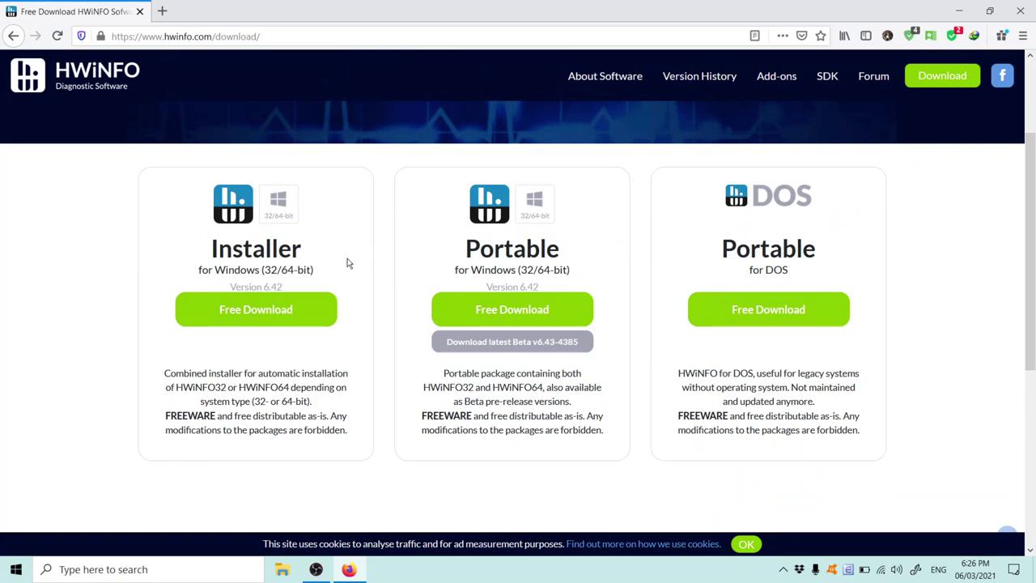
Download the portable Windows version 6.42 of HWiNFO from the Local (U.S.) mirror to F:\Download\hwi_642.zip.
{"action": "mouse_move", "coordinate": [275, 298]}
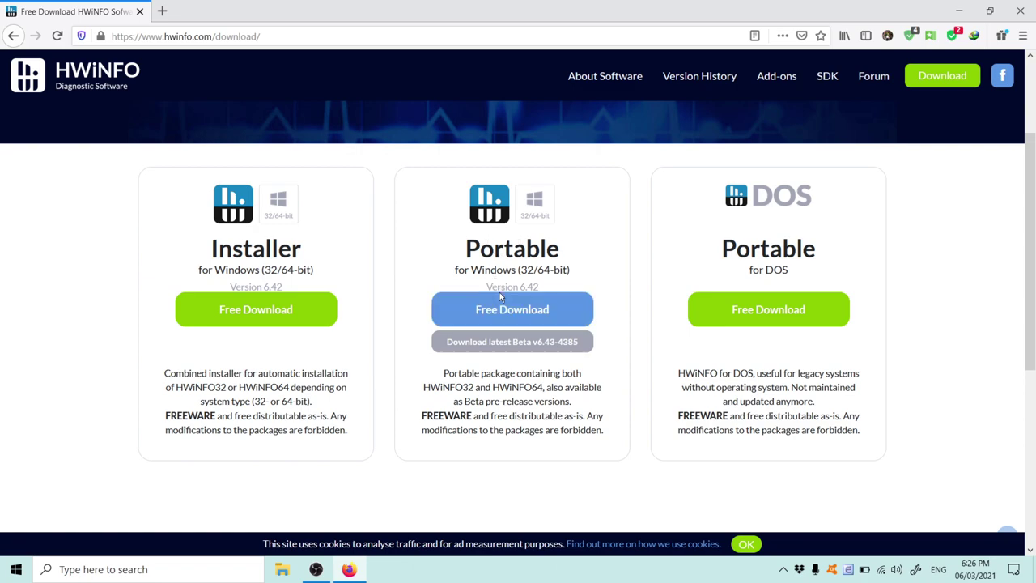
{"action": "mouse_move", "coordinate": [501, 308]}
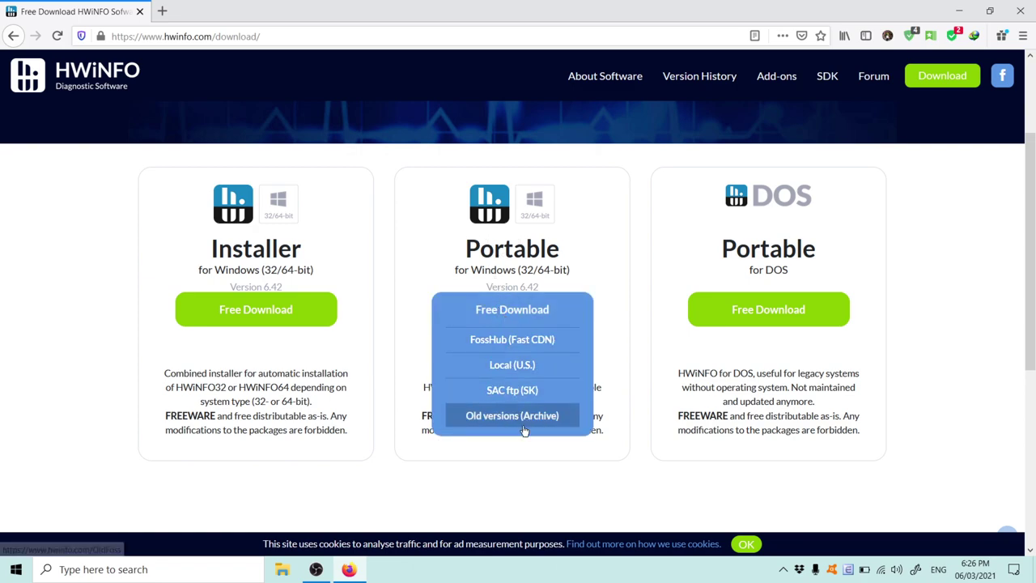
{"action": "mouse_move", "coordinate": [501, 338]}
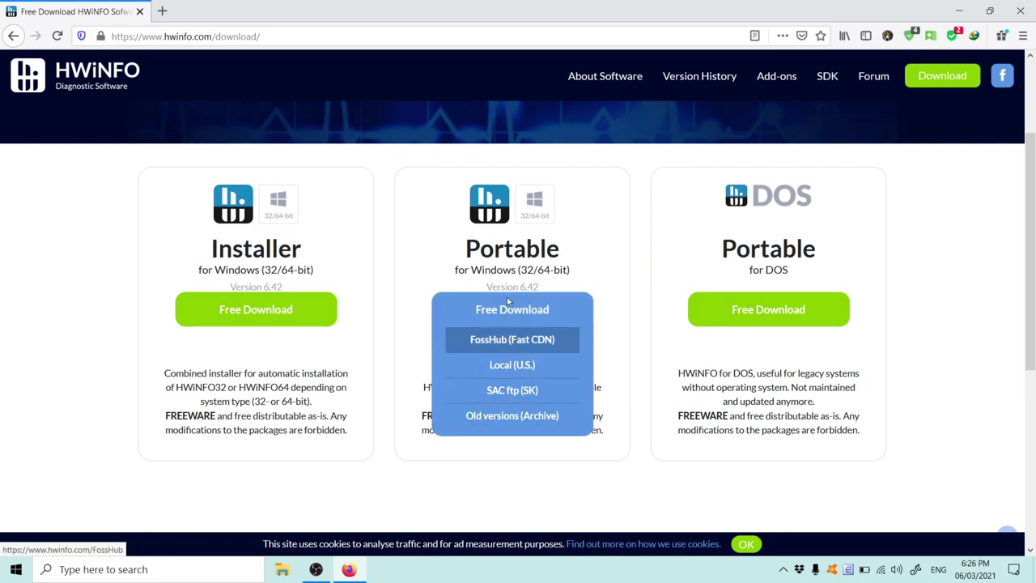
{"action": "left_click", "coordinate": [512, 367]}
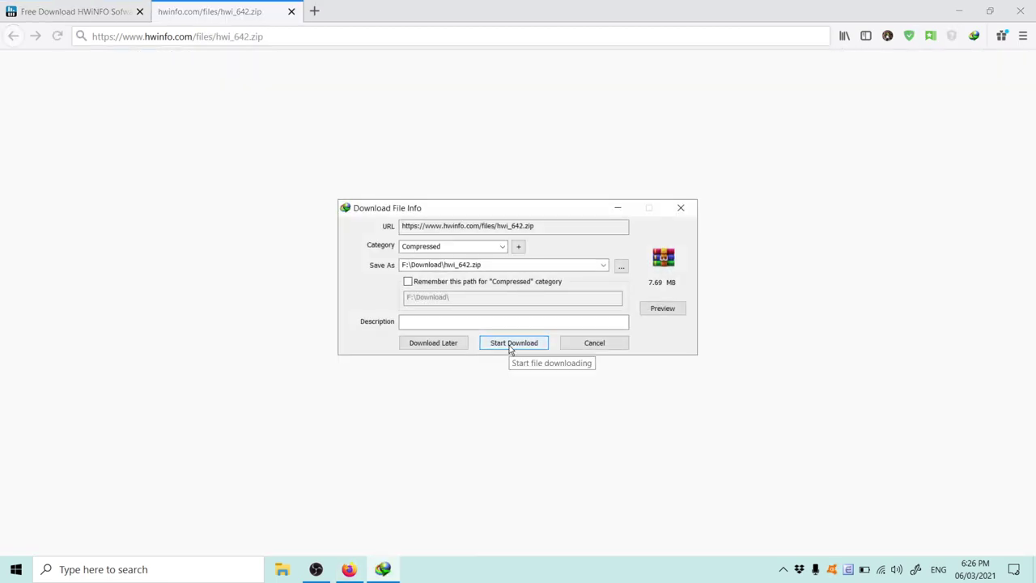
{"action": "left_click", "coordinate": [511, 350]}
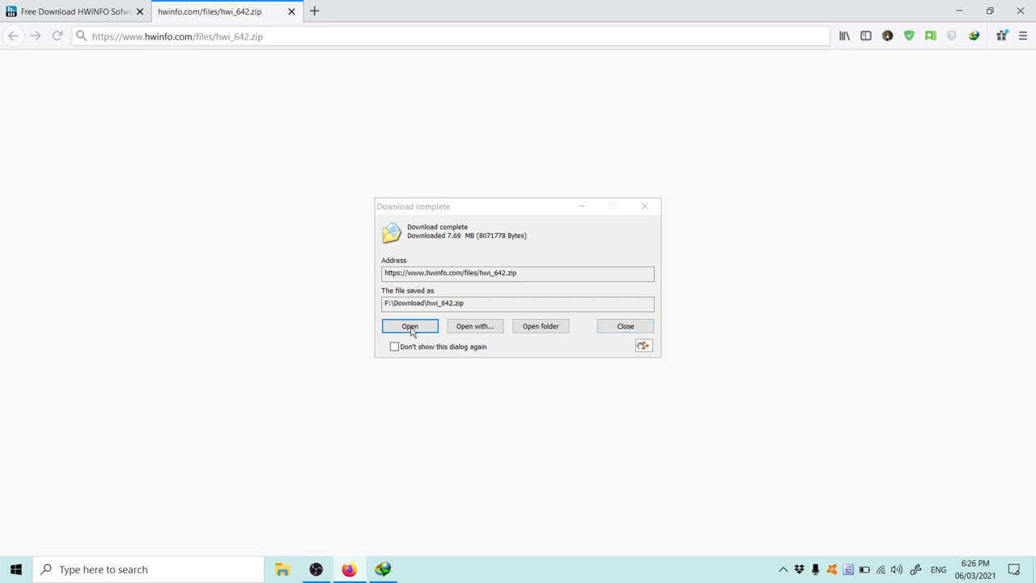
Open the downloaded hwi_642.zip in WinRAR and close Firefox.
{"action": "left_click", "coordinate": [444, 304]}
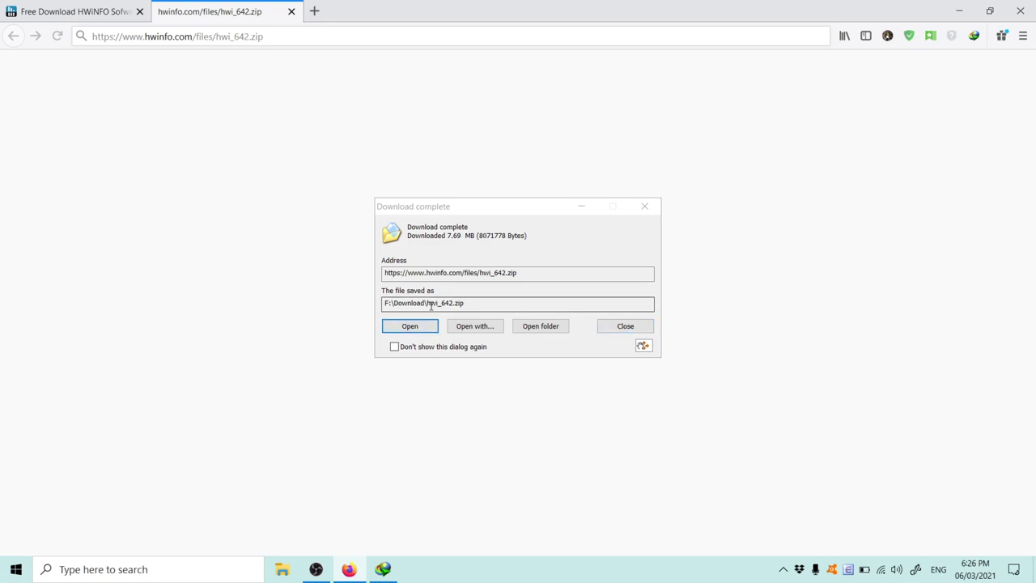
{"action": "left_click_drag", "start_coordinate": [427, 303], "coordinate": [466, 302]}
{"action": "left_click", "coordinate": [466, 303]}
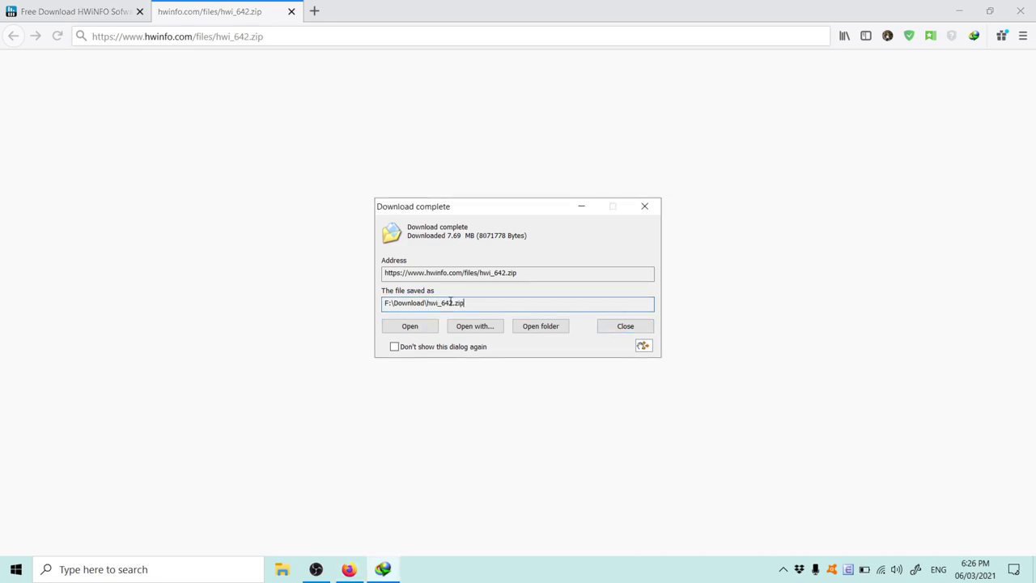
{"action": "left_click", "coordinate": [409, 326]}
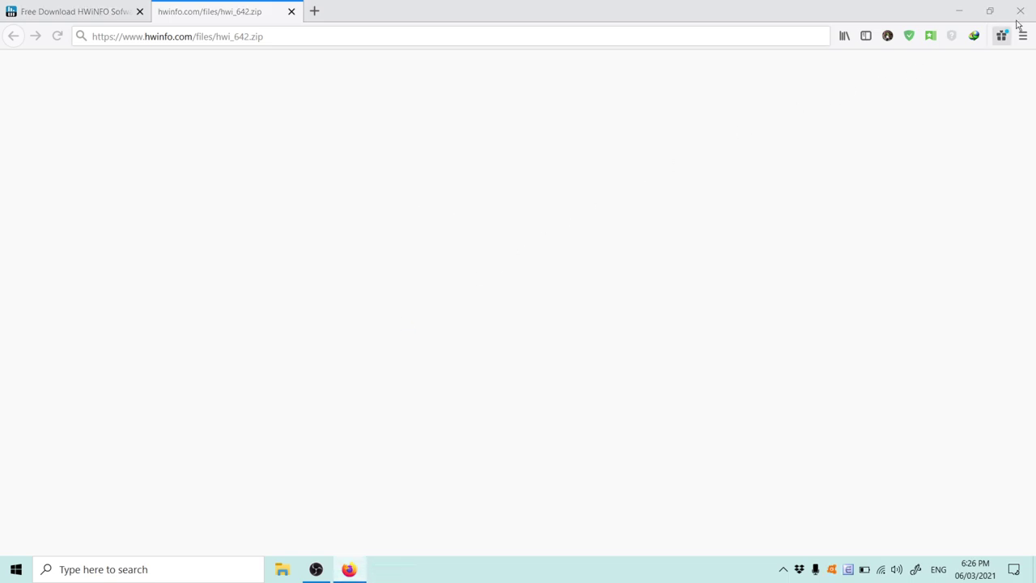
{"action": "left_click", "coordinate": [956, 8]}
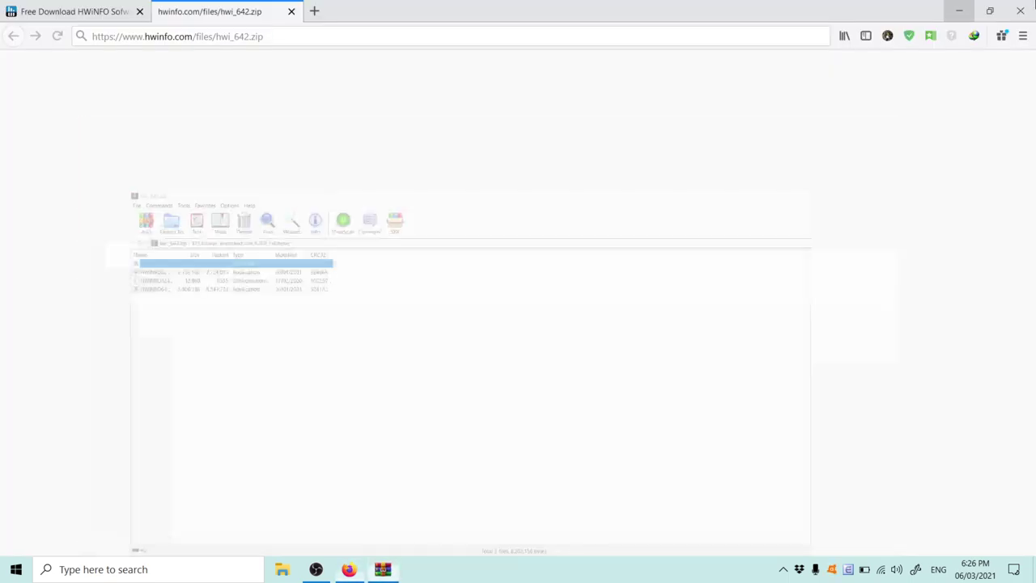
{"action": "left_click", "coordinate": [488, 308]}
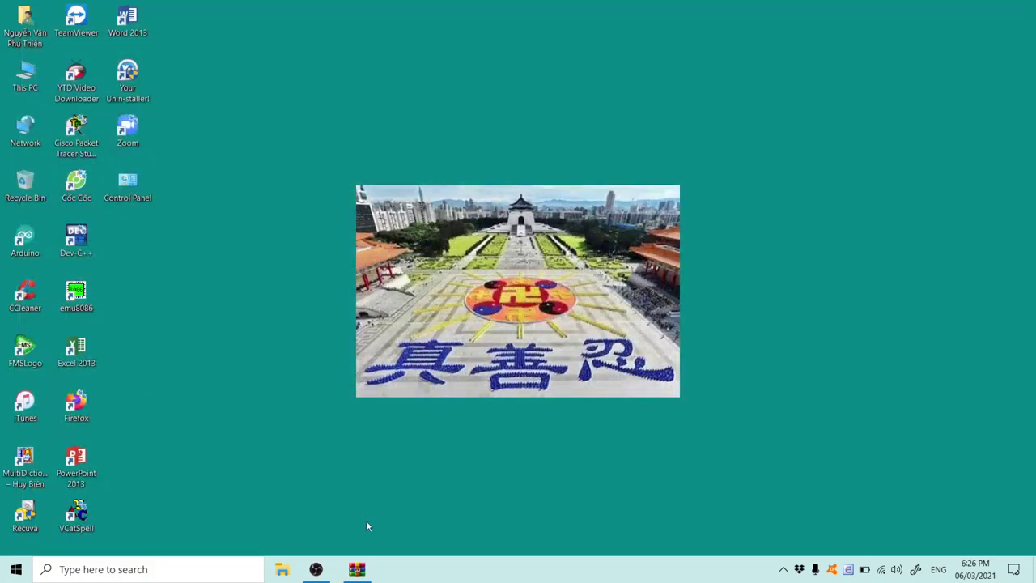
{"action": "left_click", "coordinate": [363, 569]}
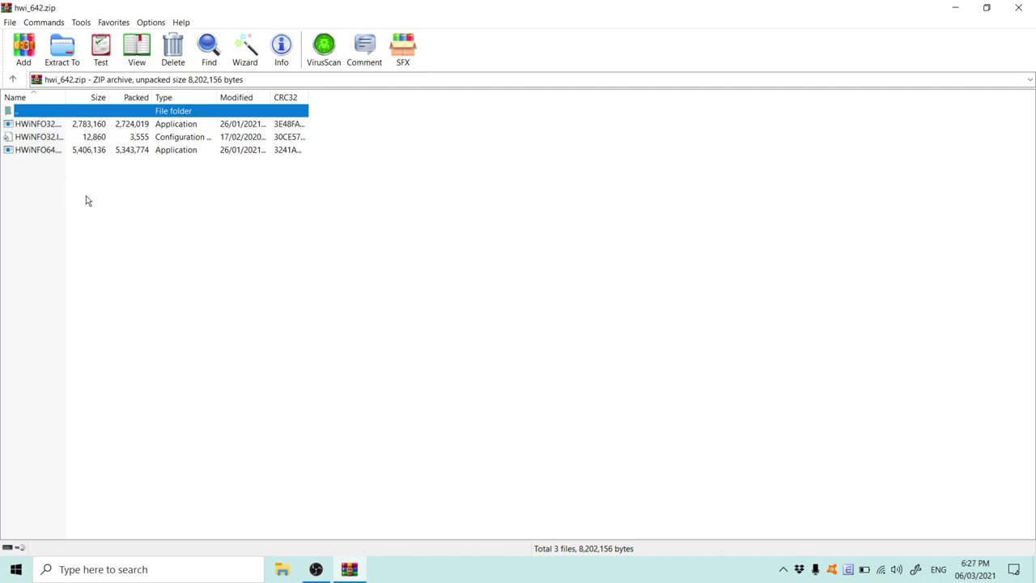
Run HWiNFO64 from the archive, dismiss its System Summary and update windows, and maximize the main window.
{"action": "left_click", "coordinate": [91, 168]}
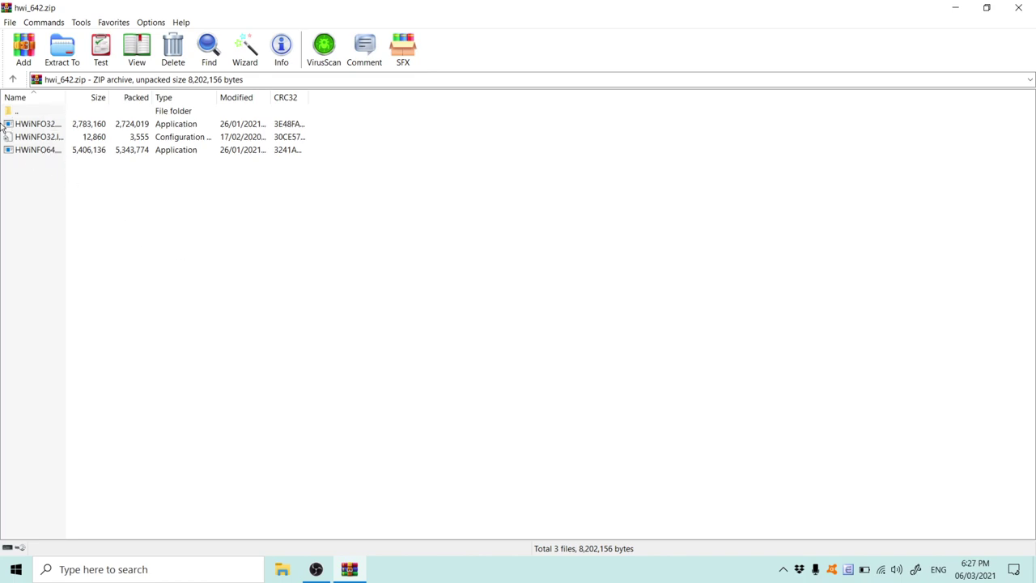
{"action": "double_click", "coordinate": [41, 151]}
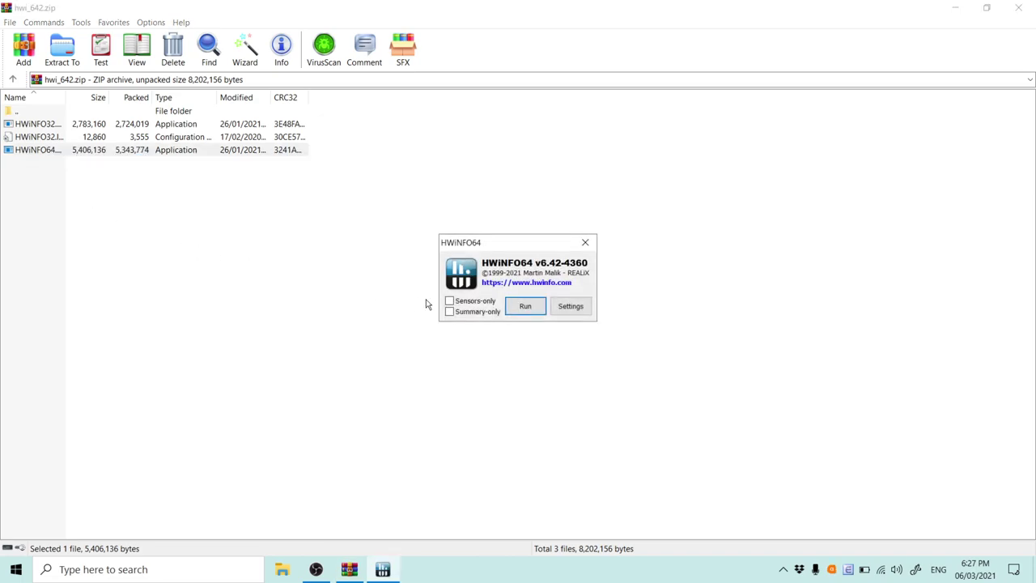
{"action": "left_click", "coordinate": [525, 307]}
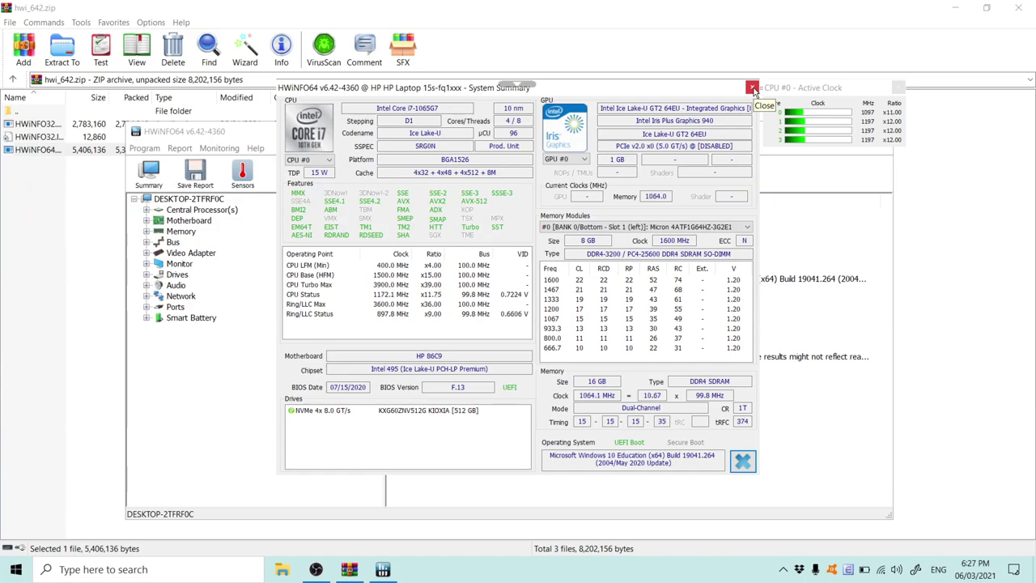
{"action": "left_click", "coordinate": [752, 87]}
{"action": "left_click", "coordinate": [846, 131]}
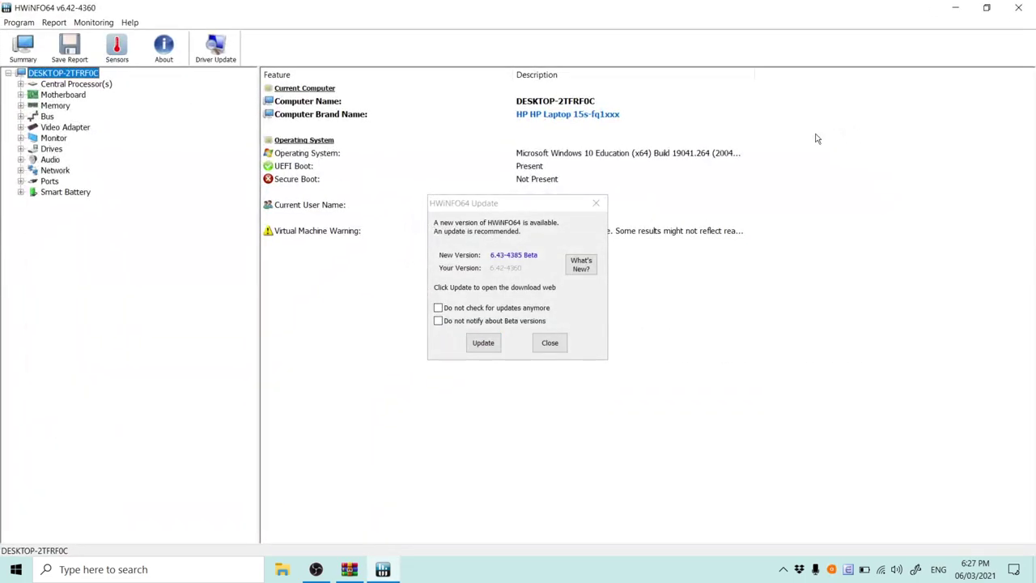
{"action": "left_click", "coordinate": [596, 204]}
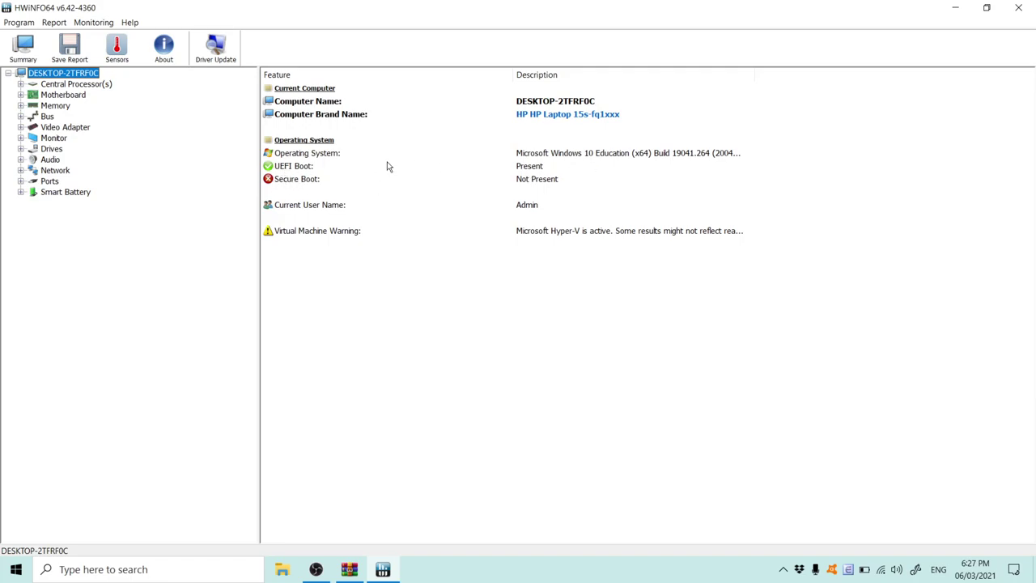
Check the computer's UEFI Boot and Secure Boot entries and the motherboard's UEFI BIOS entry.
{"action": "left_click", "coordinate": [532, 167]}
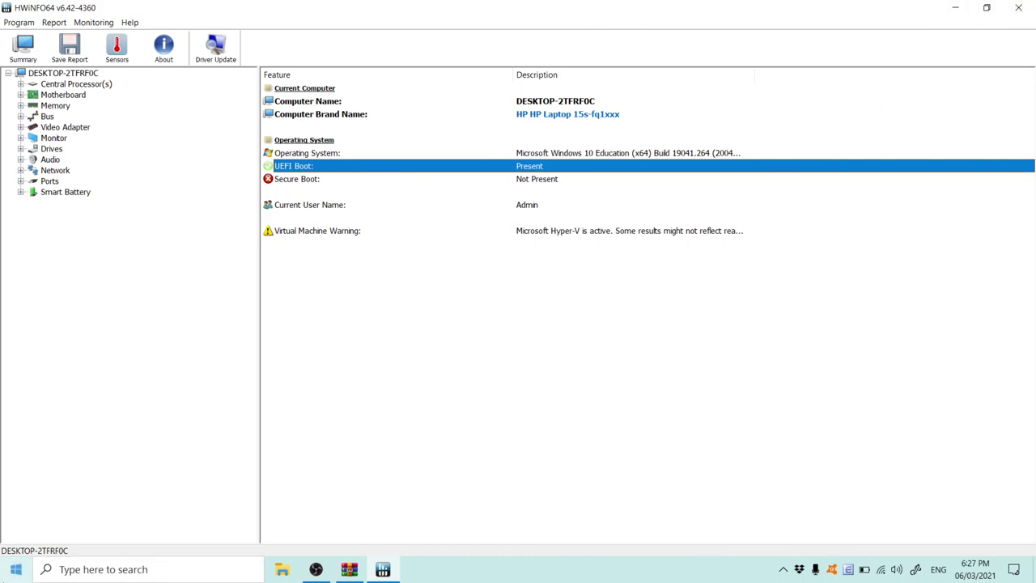
{"action": "left_click", "coordinate": [292, 182]}
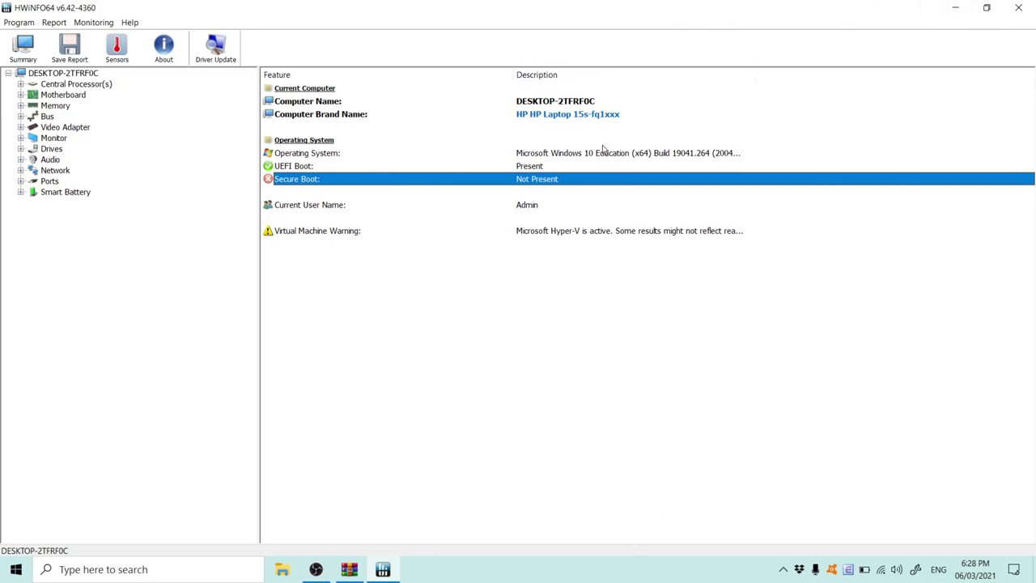
{"action": "left_click", "coordinate": [55, 96]}
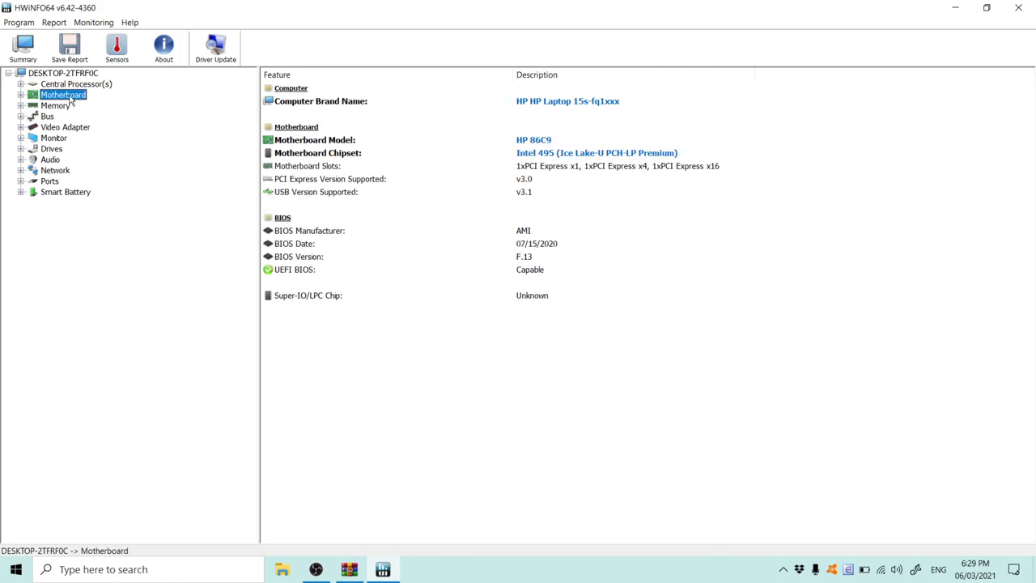
{"action": "left_click", "coordinate": [70, 97]}
{"action": "left_click", "coordinate": [71, 98]}
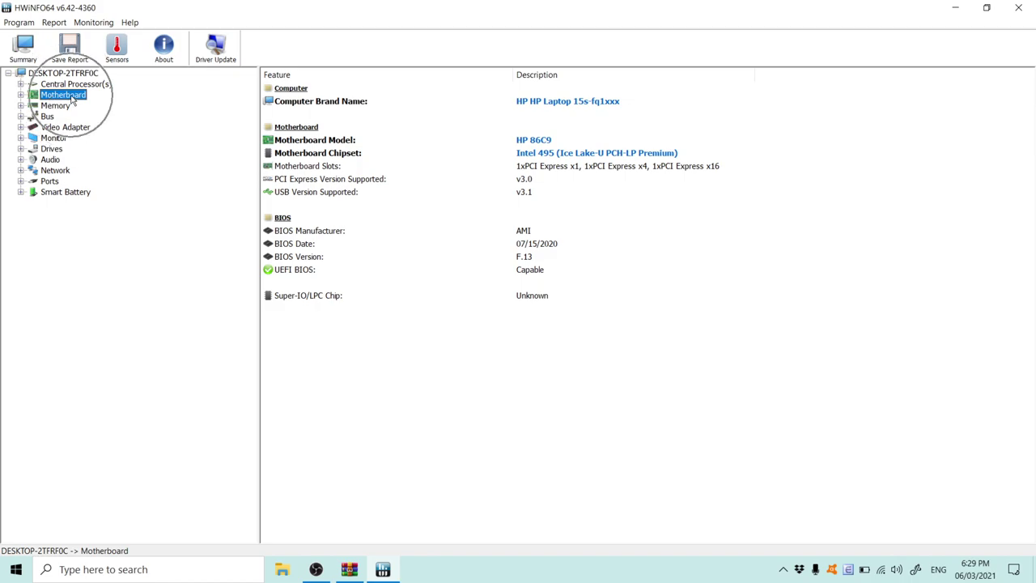
{"action": "left_click", "coordinate": [71, 98]}
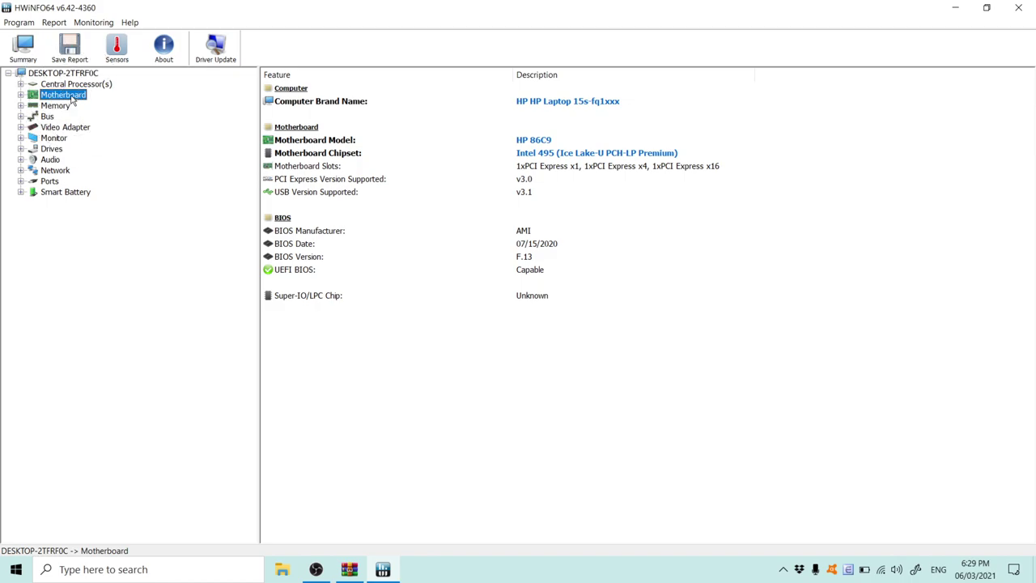
{"action": "left_click", "coordinate": [286, 274]}
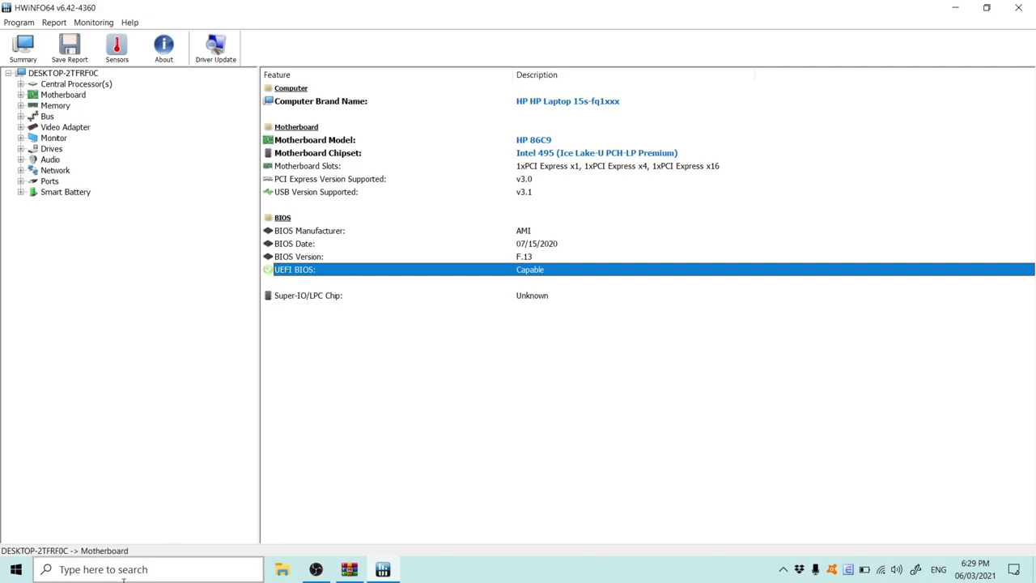
{"action": "left_click", "coordinate": [316, 569]}
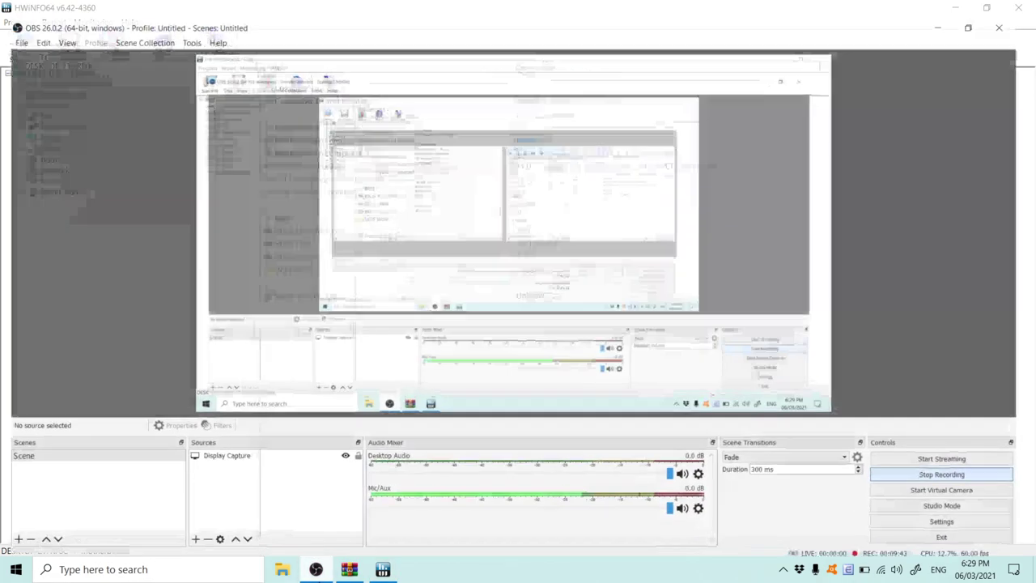